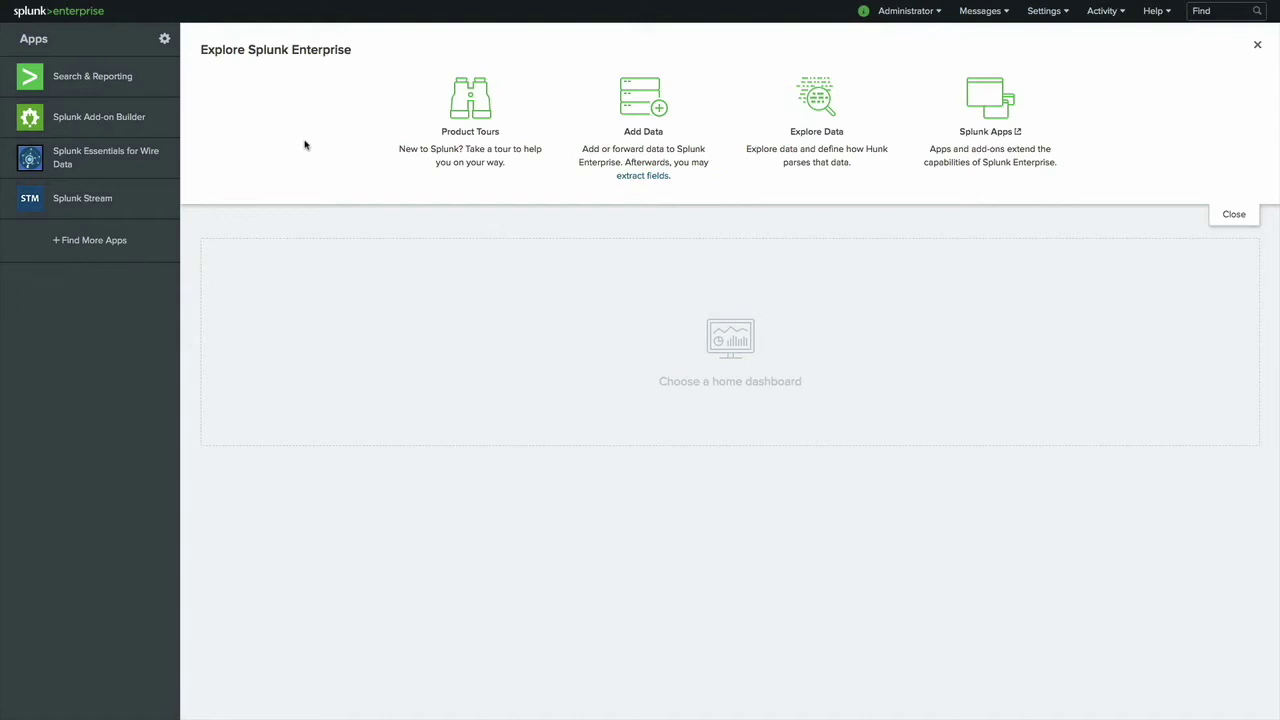
Open Forwarder Management and browse its Server Classes, Apps and Clients tabs.
click(1045, 12)
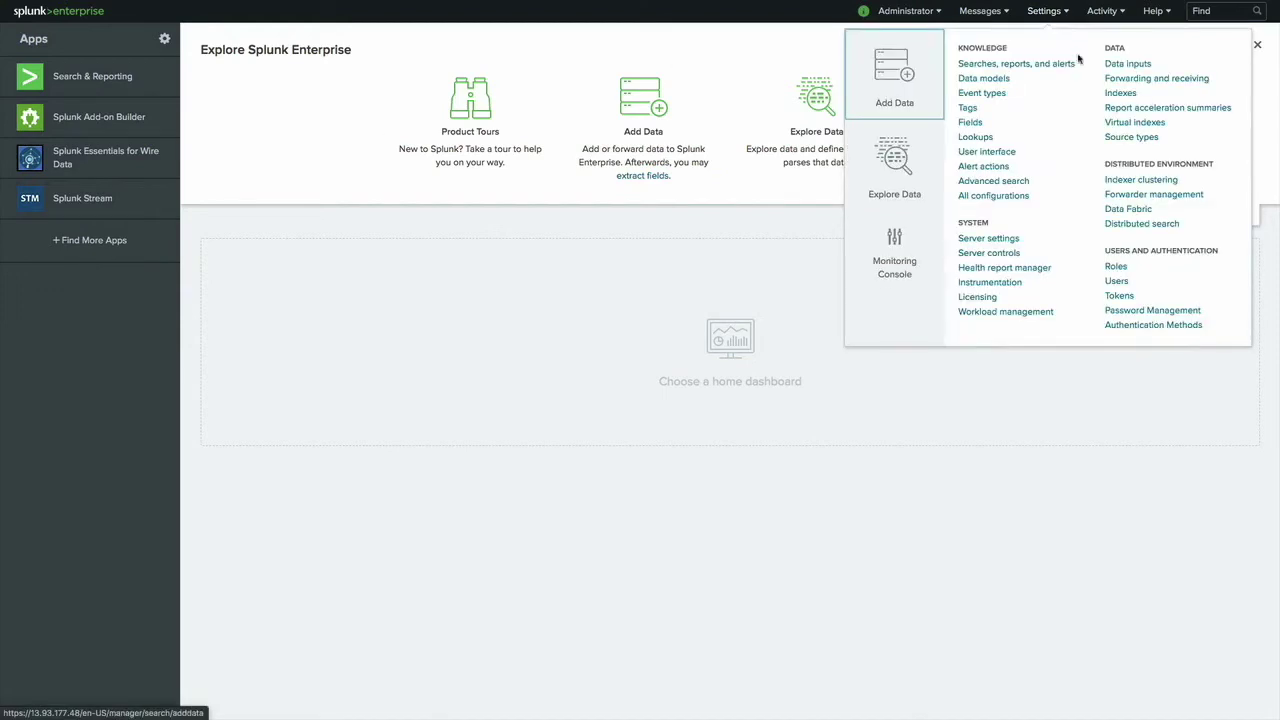
click(1140, 194)
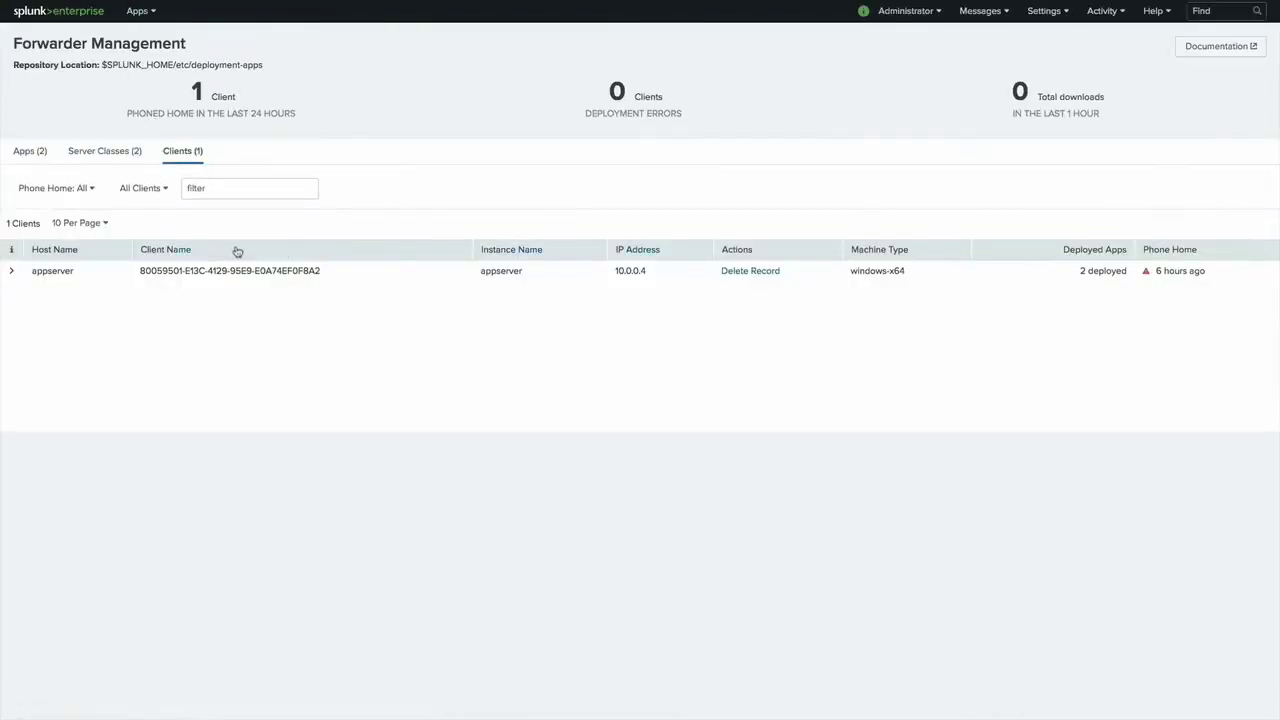
click(135, 152)
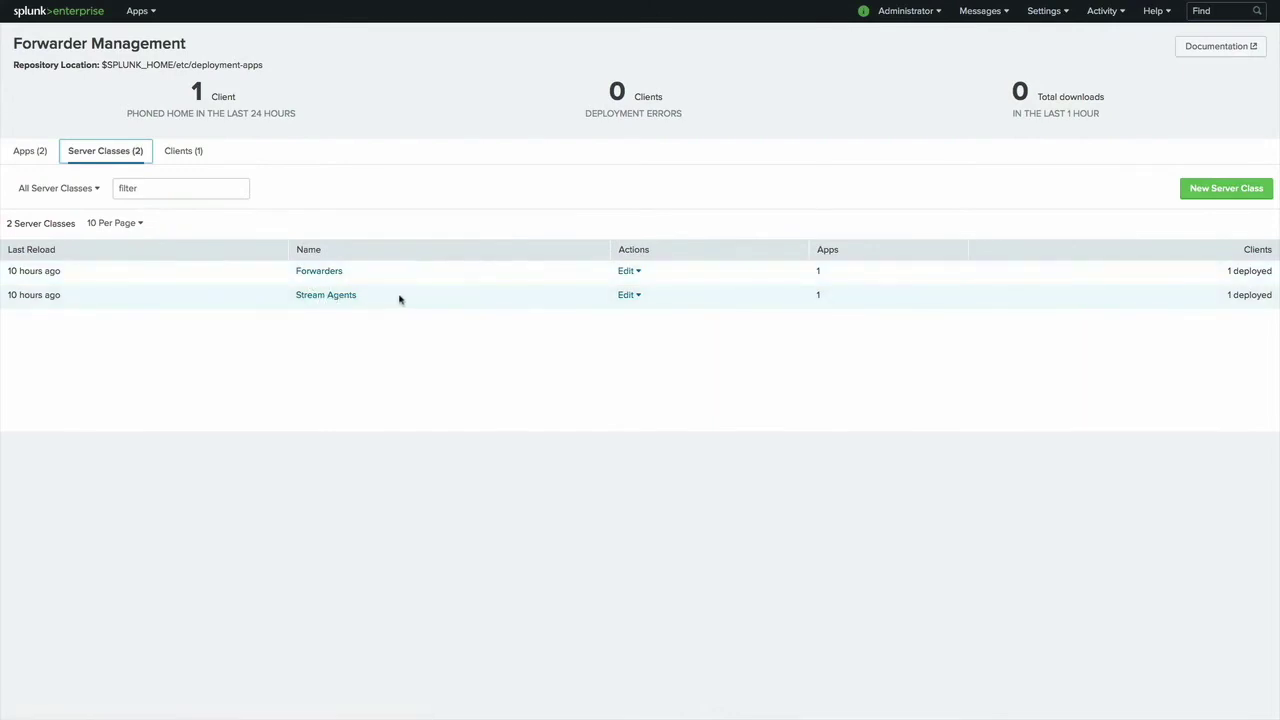
click(44, 155)
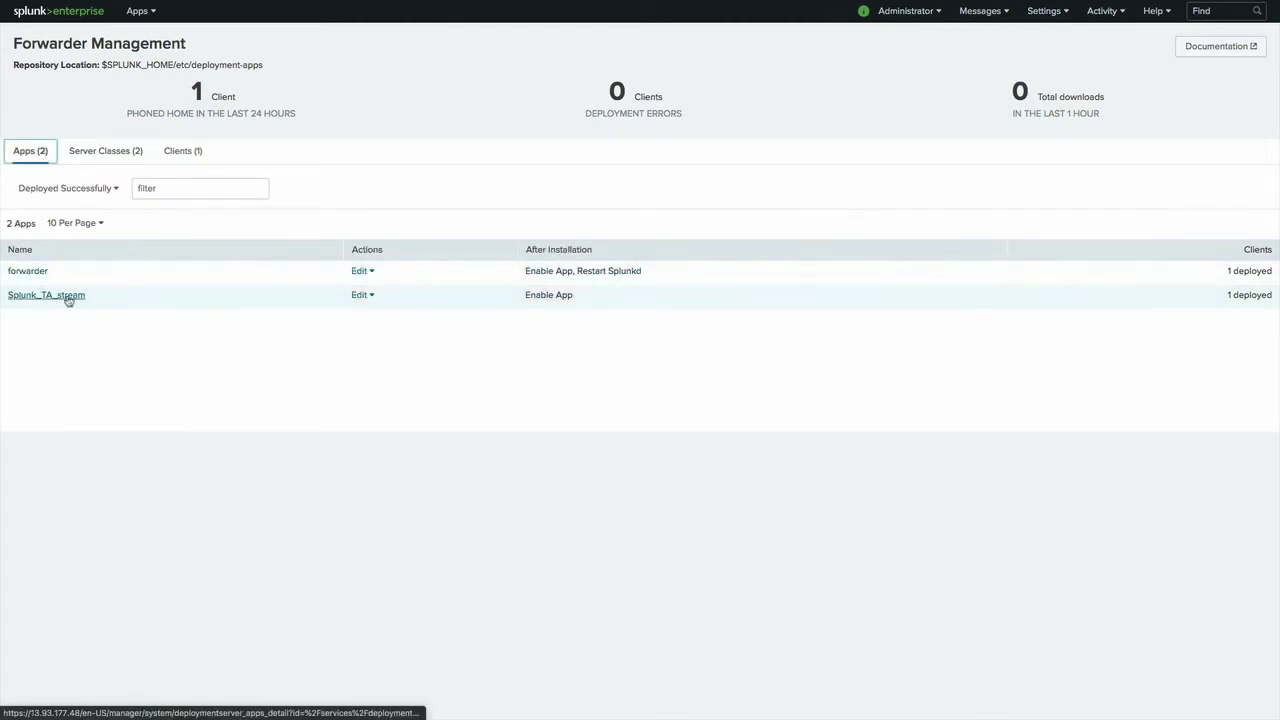
click(181, 156)
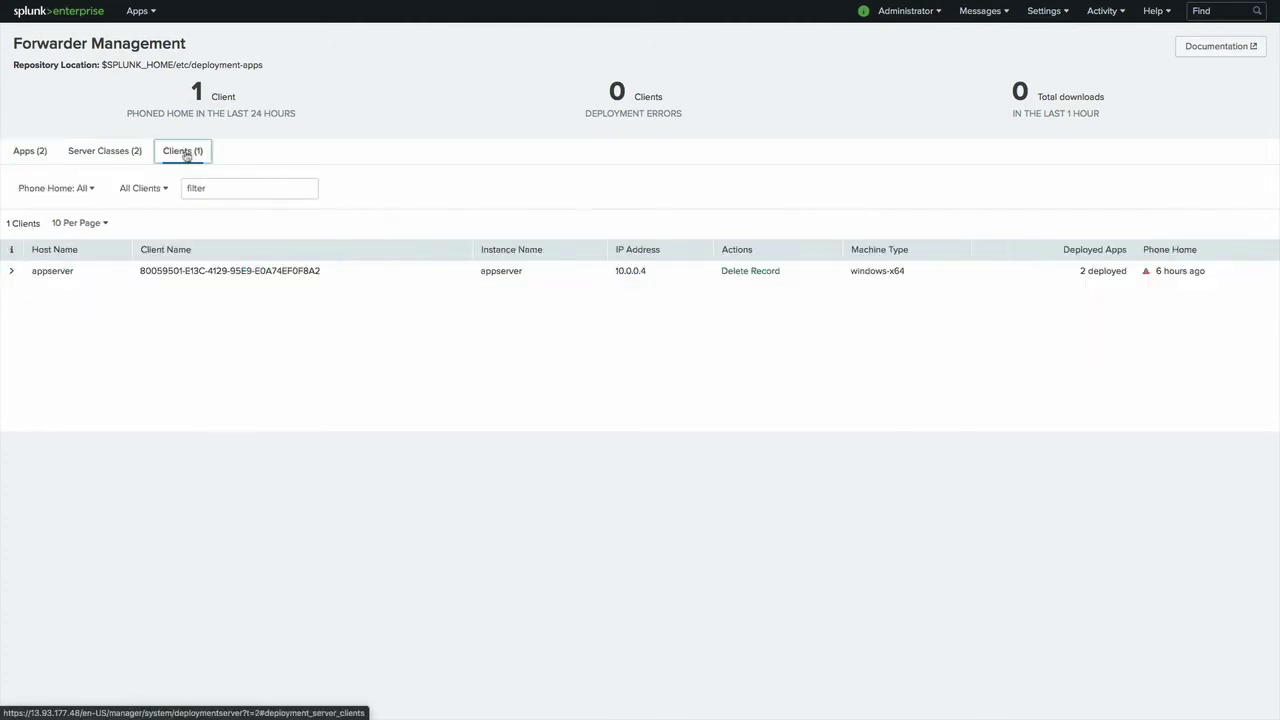
Expand the appserver client to show its apps and server classes, then open Splunk Stream.
click(13, 271)
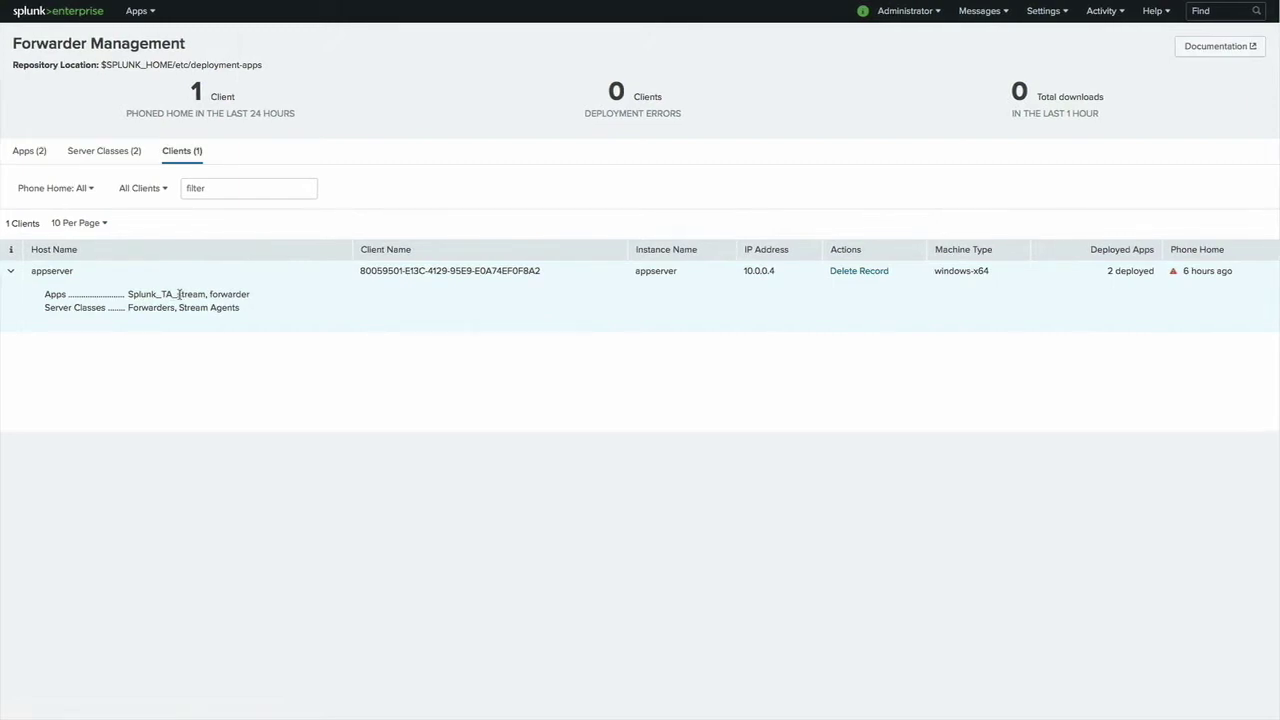
click(142, 14)
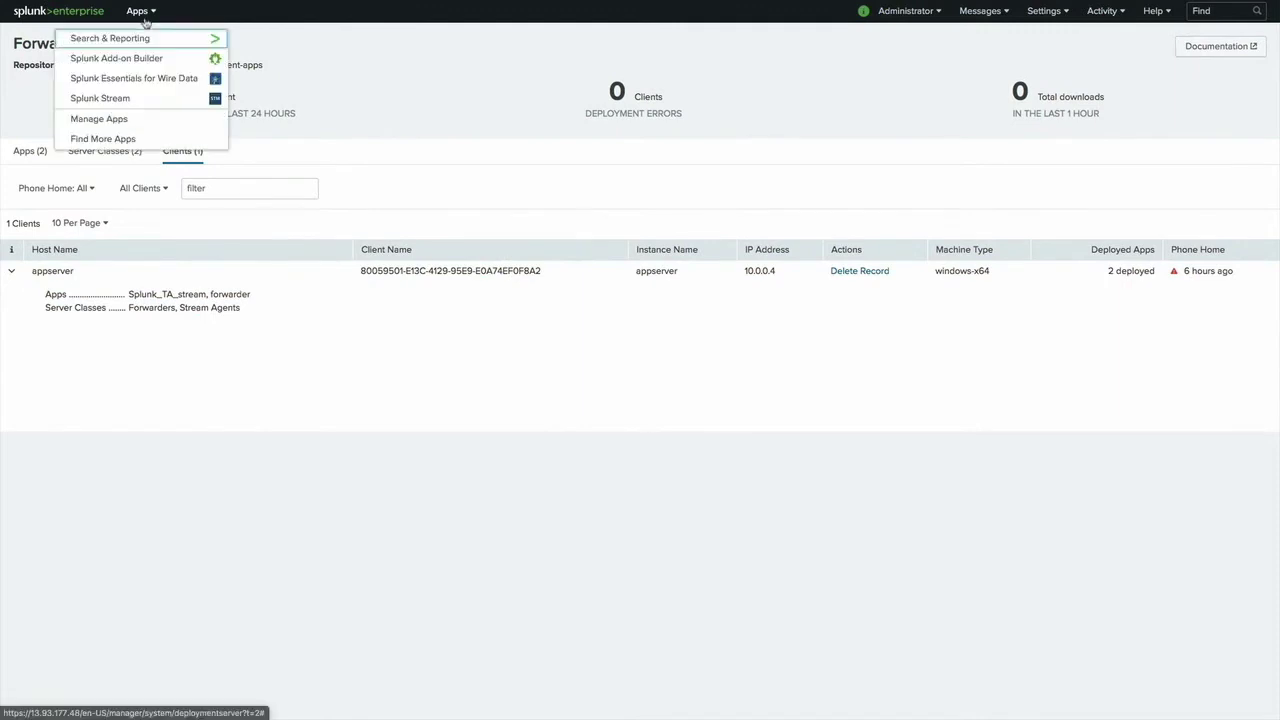
click(133, 99)
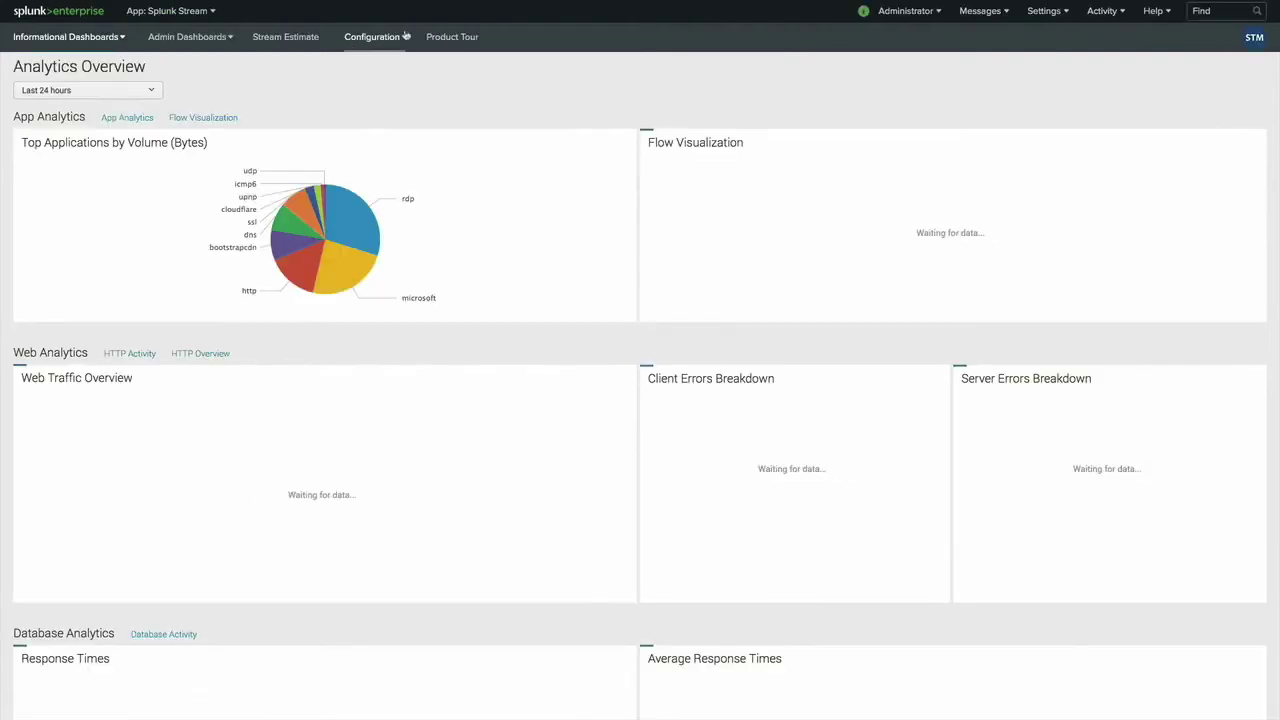
Go to Configure Streams and scroll the Metadata Streams list down to the tds stream.
click(405, 36)
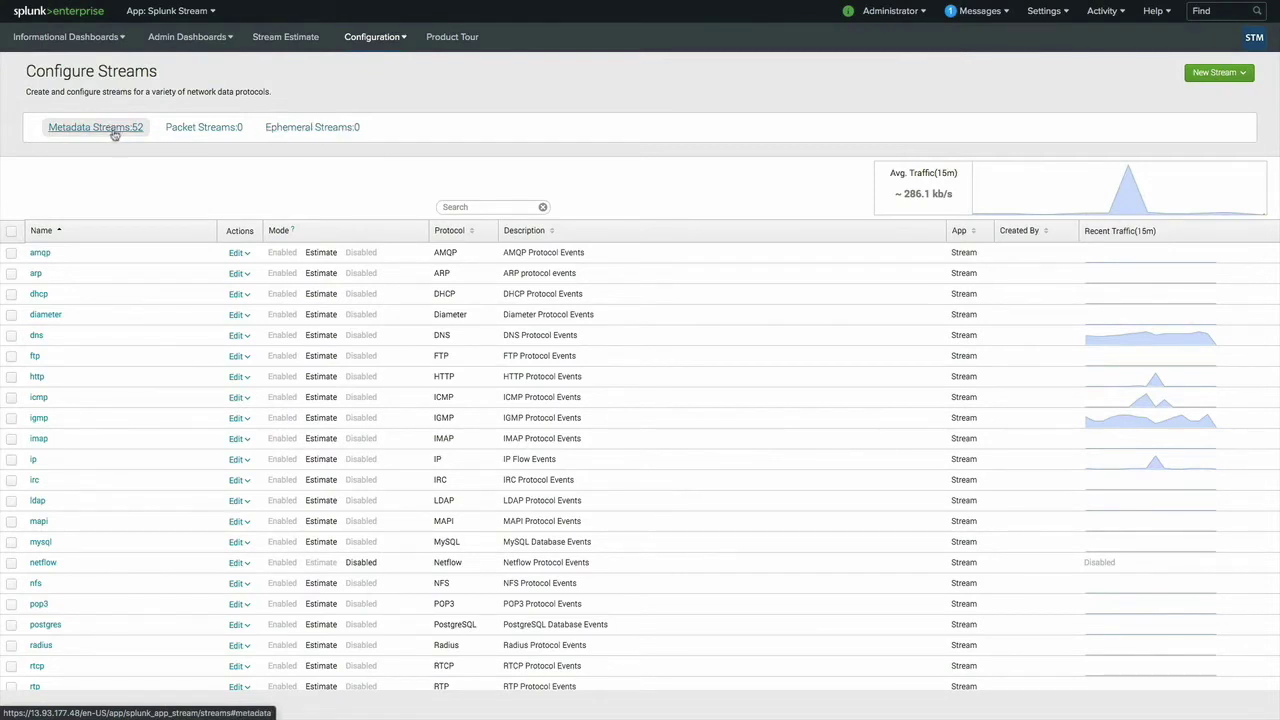
click(115, 133)
scroll(155, 183, down, 10)
scroll(150, 190, down, 1)
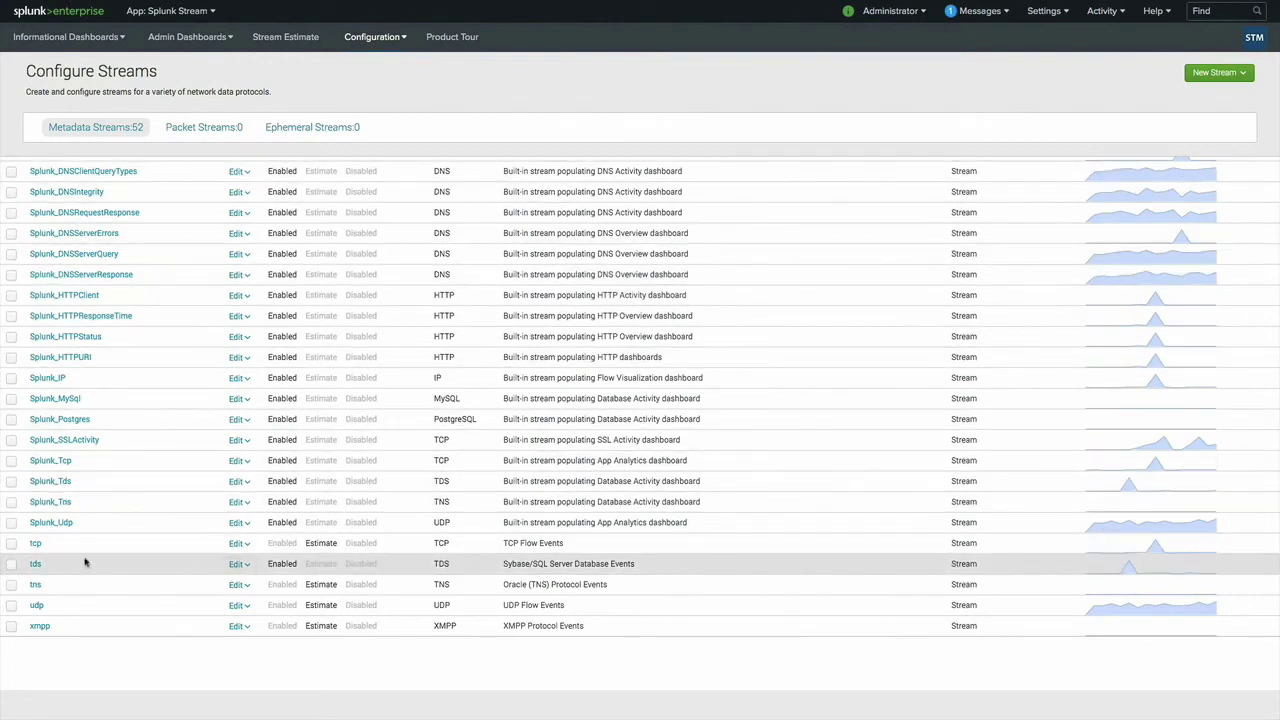
Open the tds stream's settings and review its 35 enabled fields, such as query and response_time.
click(35, 565)
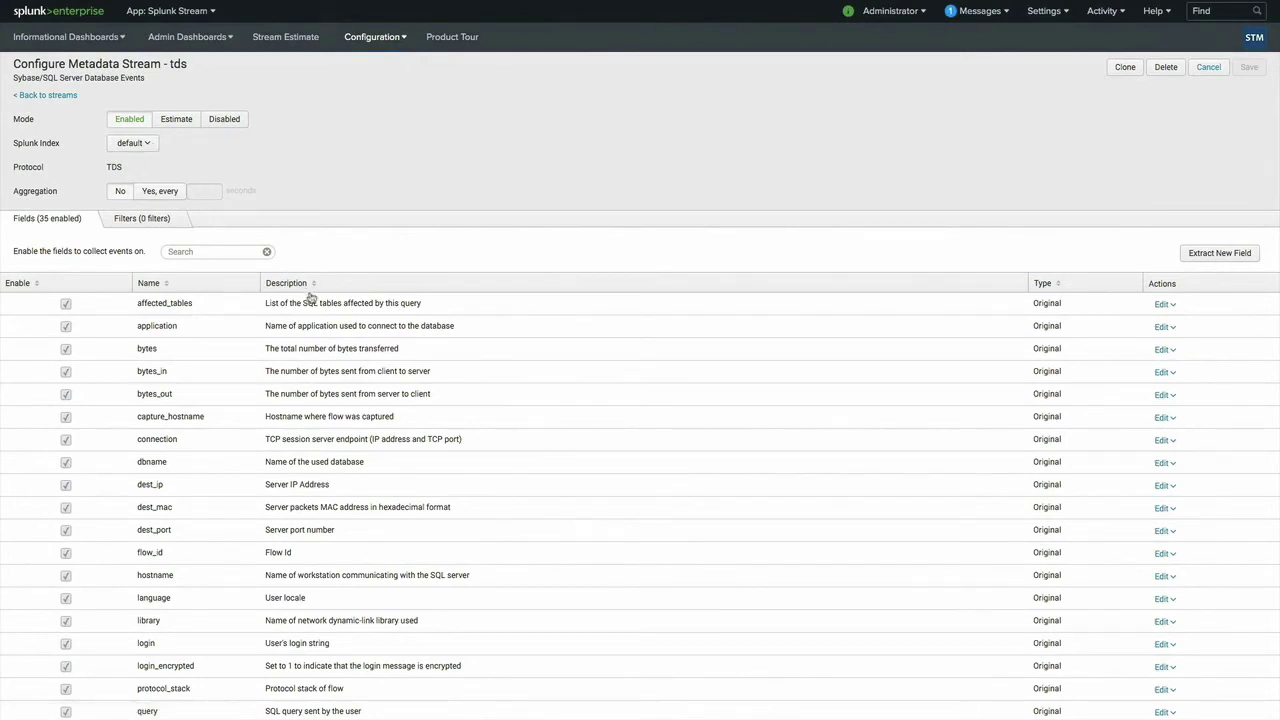
scroll(312, 300, down, 2)
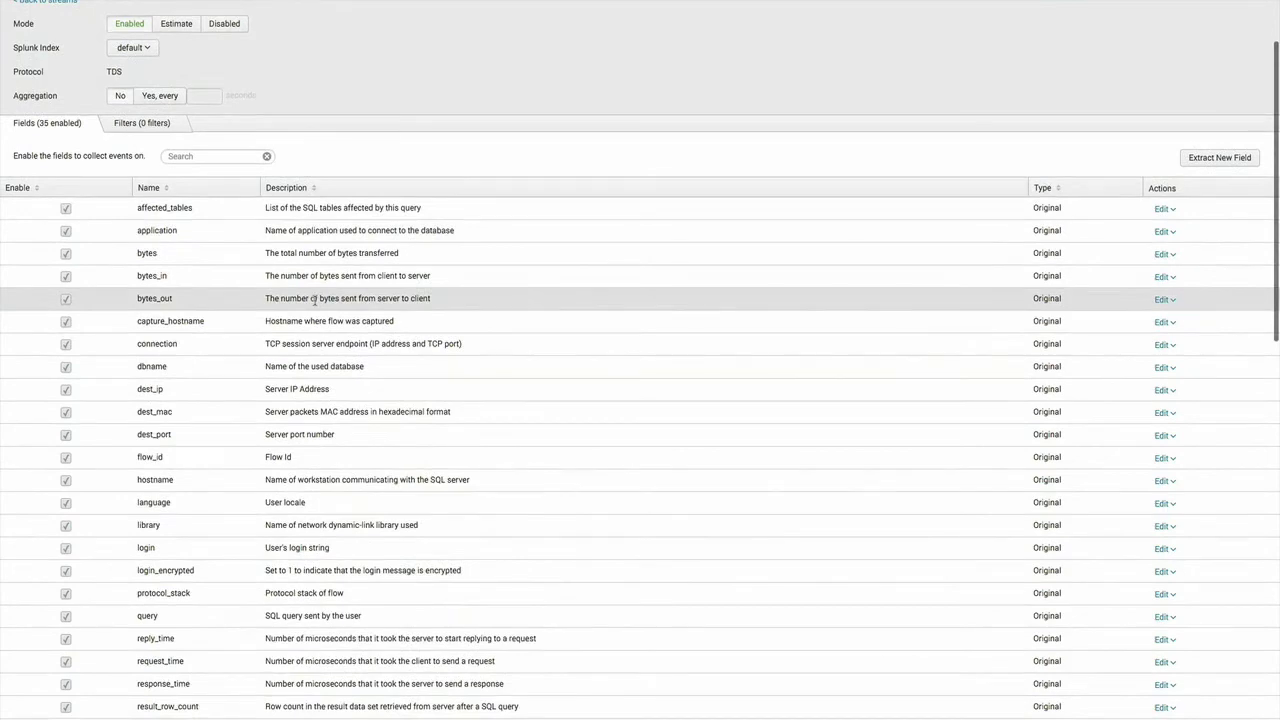
scroll(315, 300, down, 5)
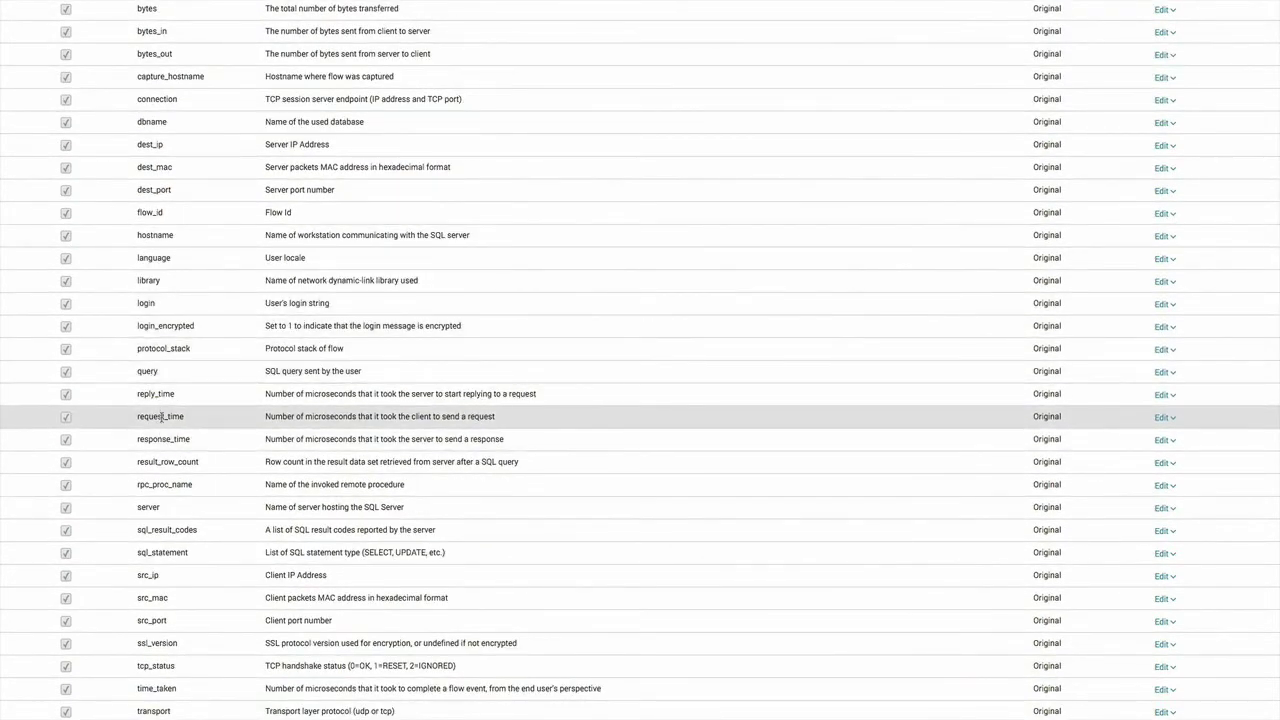
scroll(190, 380, up, 7)
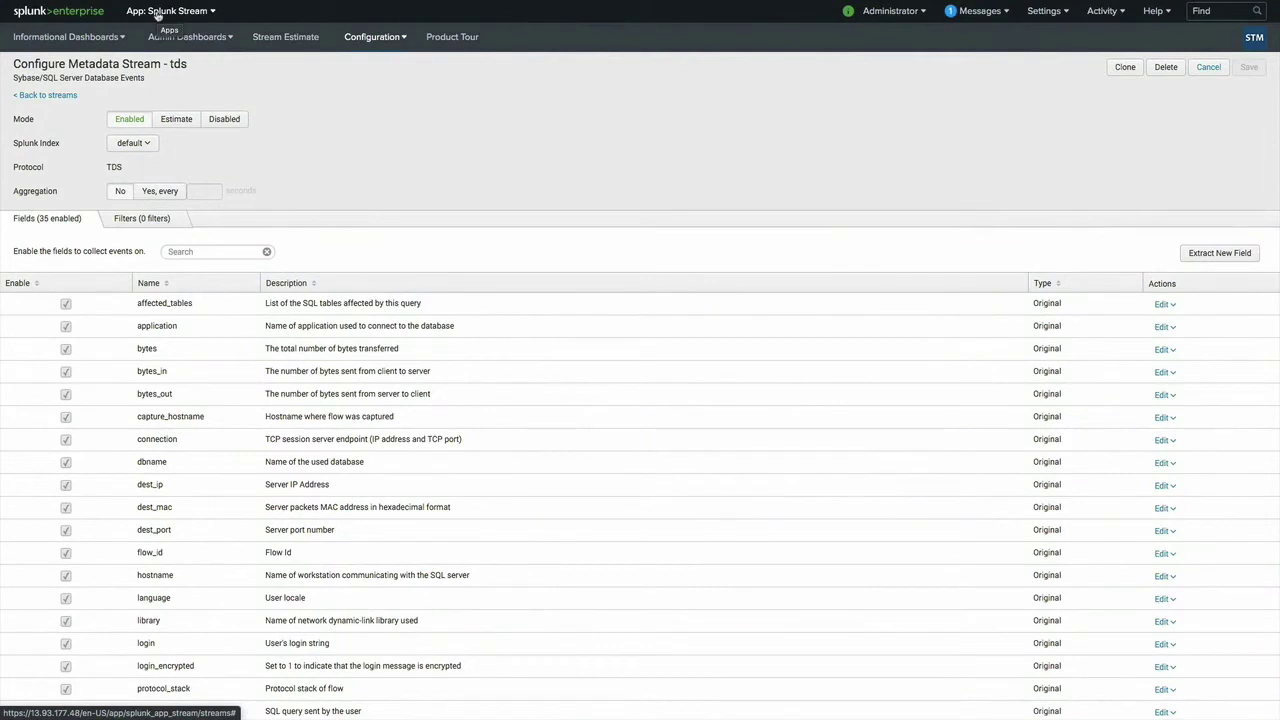
click(107, 40)
Open Analytics Overview and review its app traffic, flow, database response time, DNS and SSL panels.
click(94, 70)
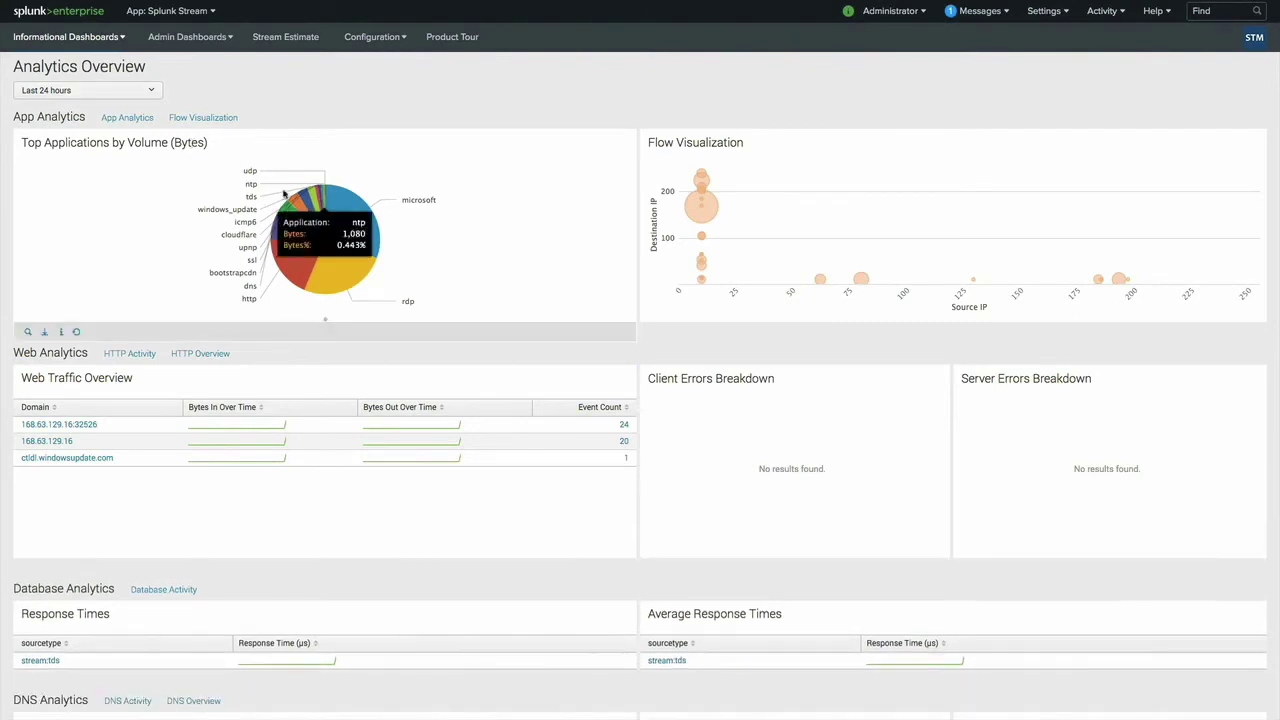
mouse_move(297, 290)
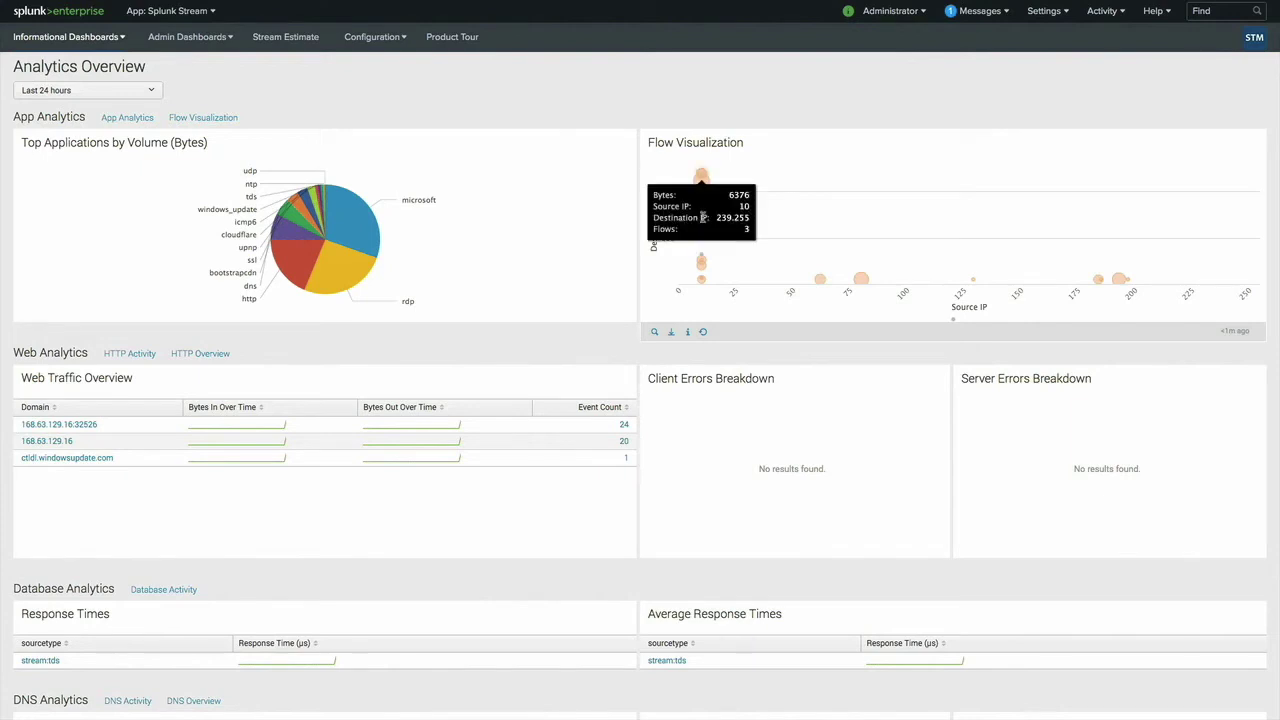
scroll(520, 262, down, 1)
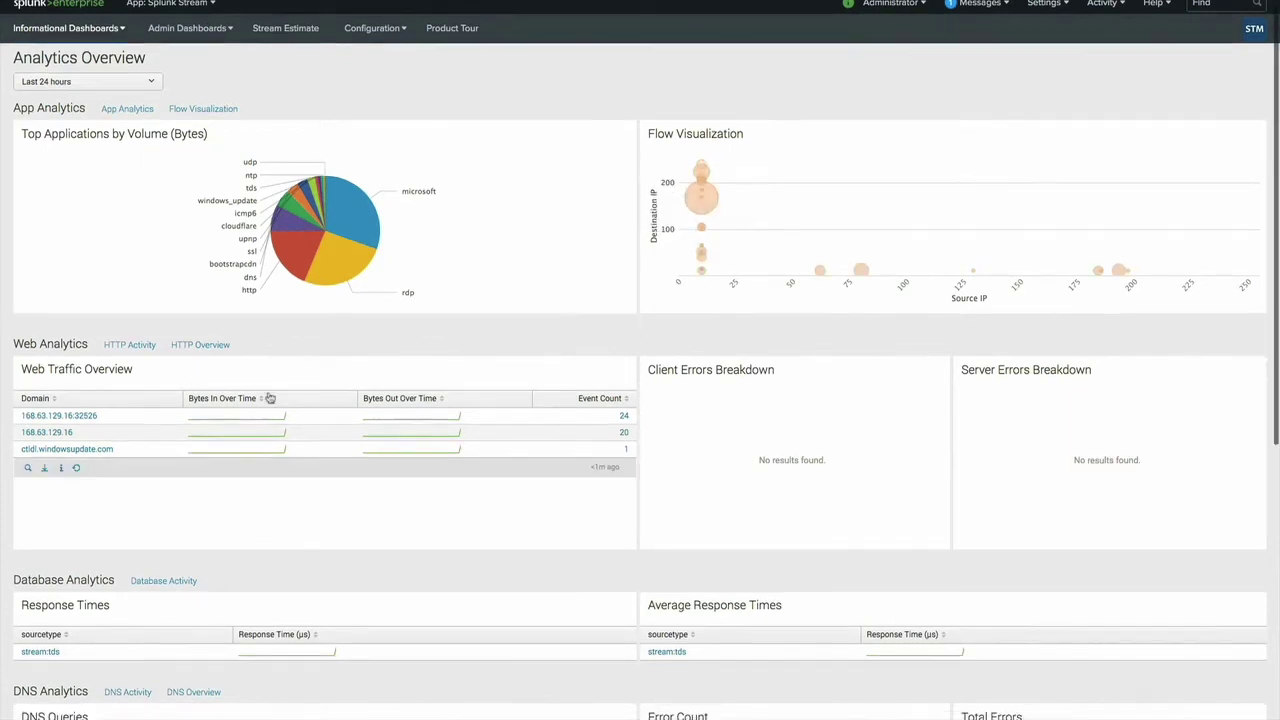
scroll(170, 381, down, 4)
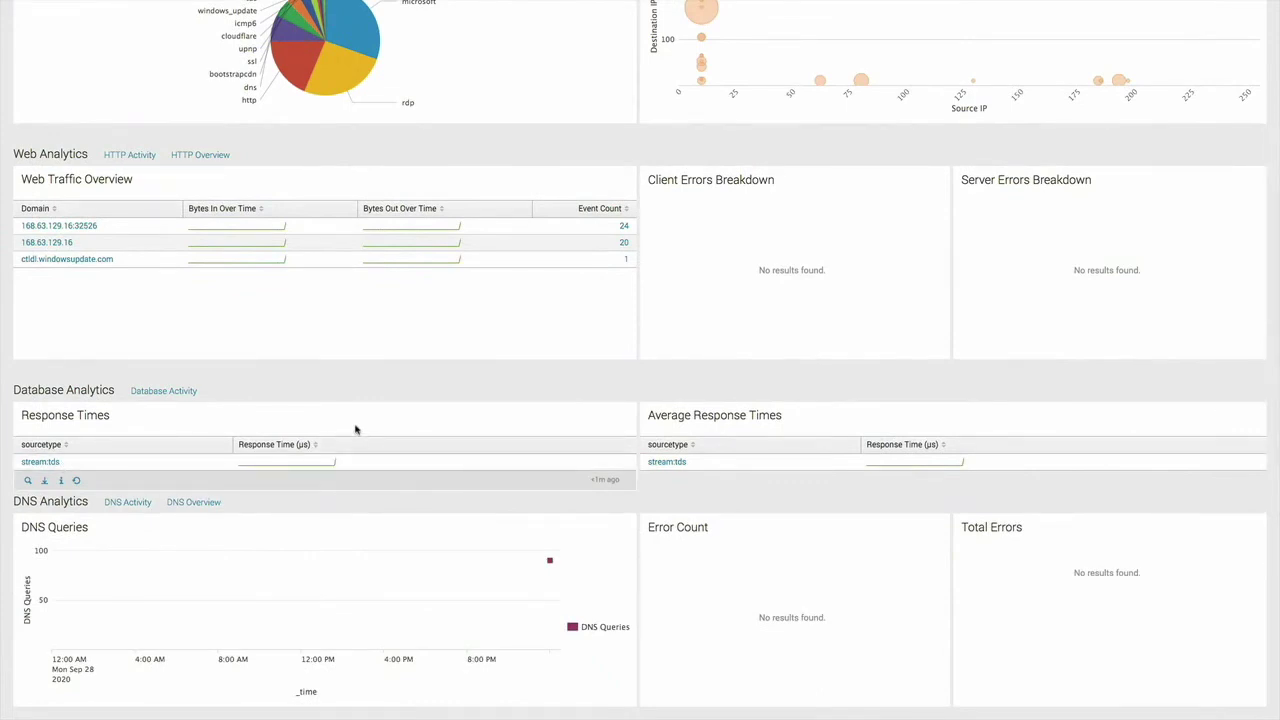
scroll(355, 430, down, 5)
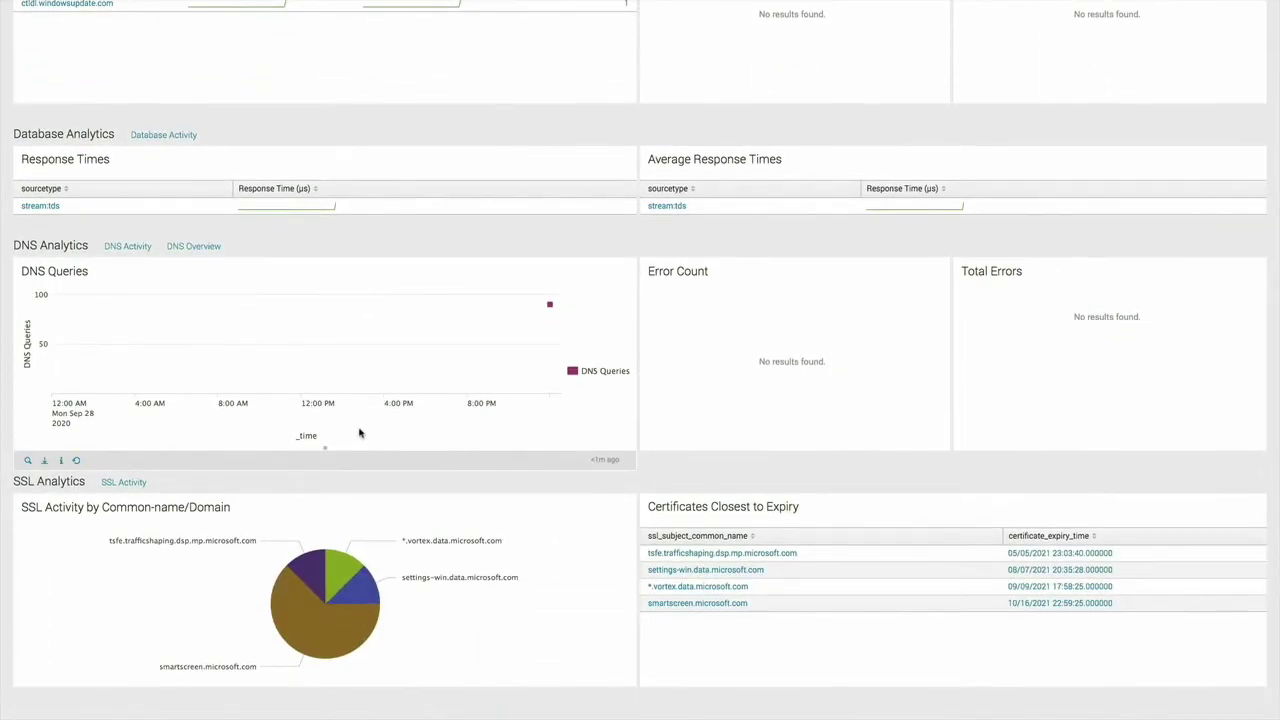
scroll(357, 433, up, 9)
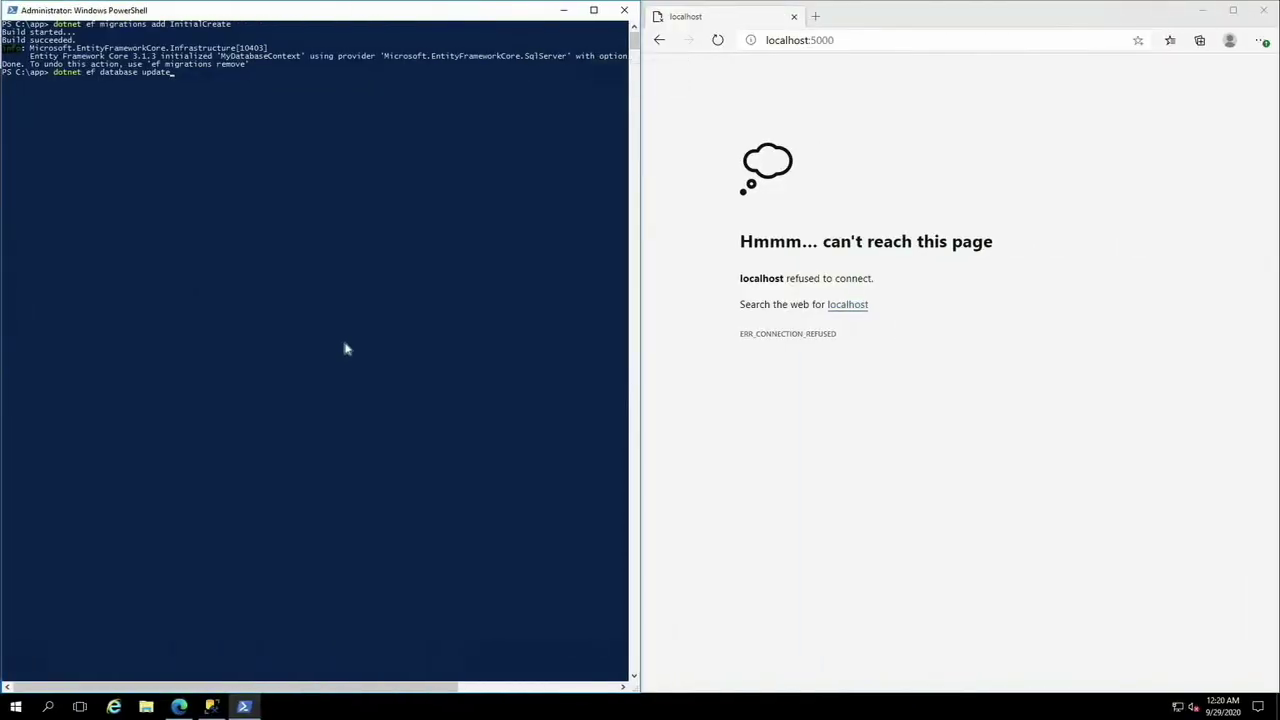
click(264, 168)
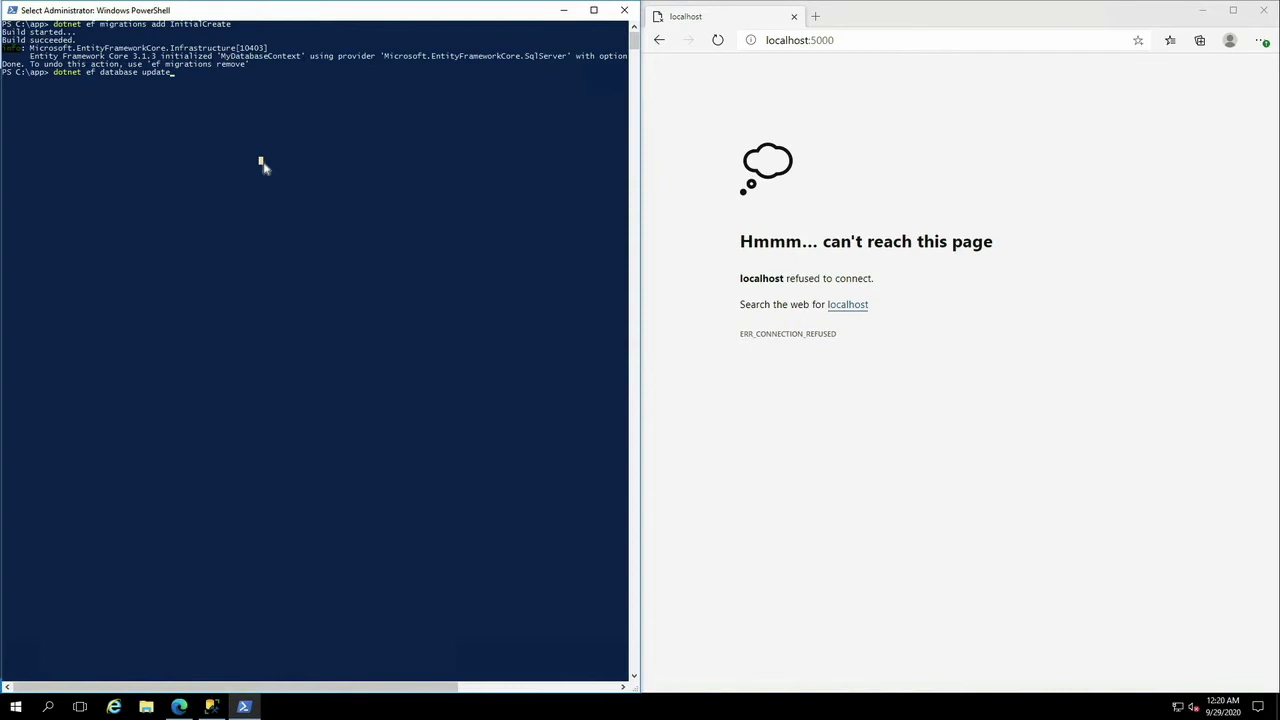
right_click(264, 168)
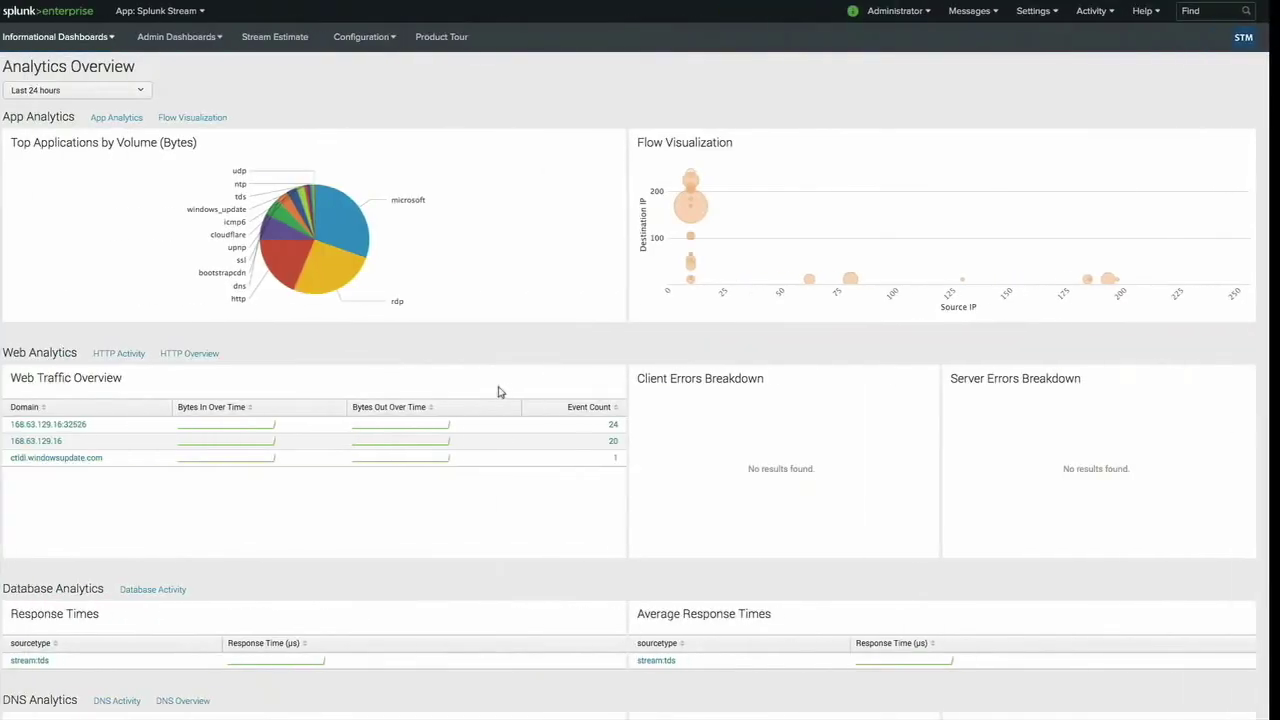
In Search & Reporting, search index=main and filter to sourcetype stream:tds, leaving 39 events.
click(215, 10)
click(155, 38)
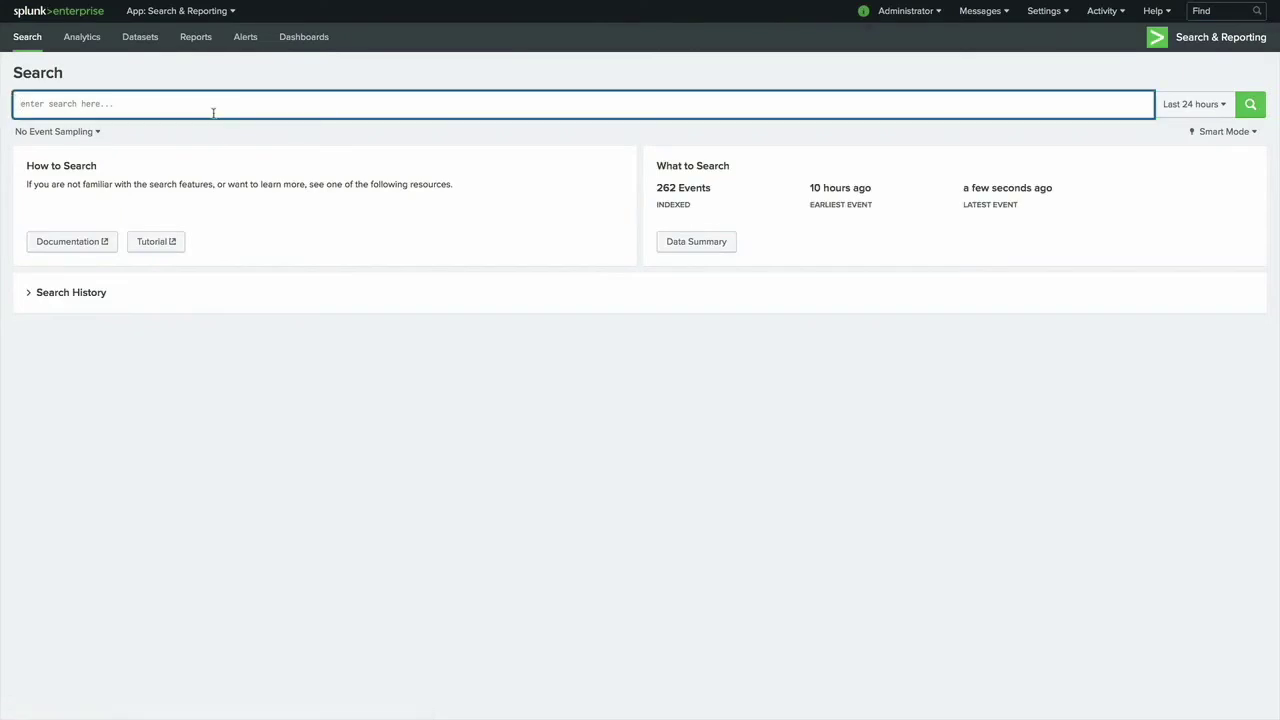
text(index=main)
key(Return)
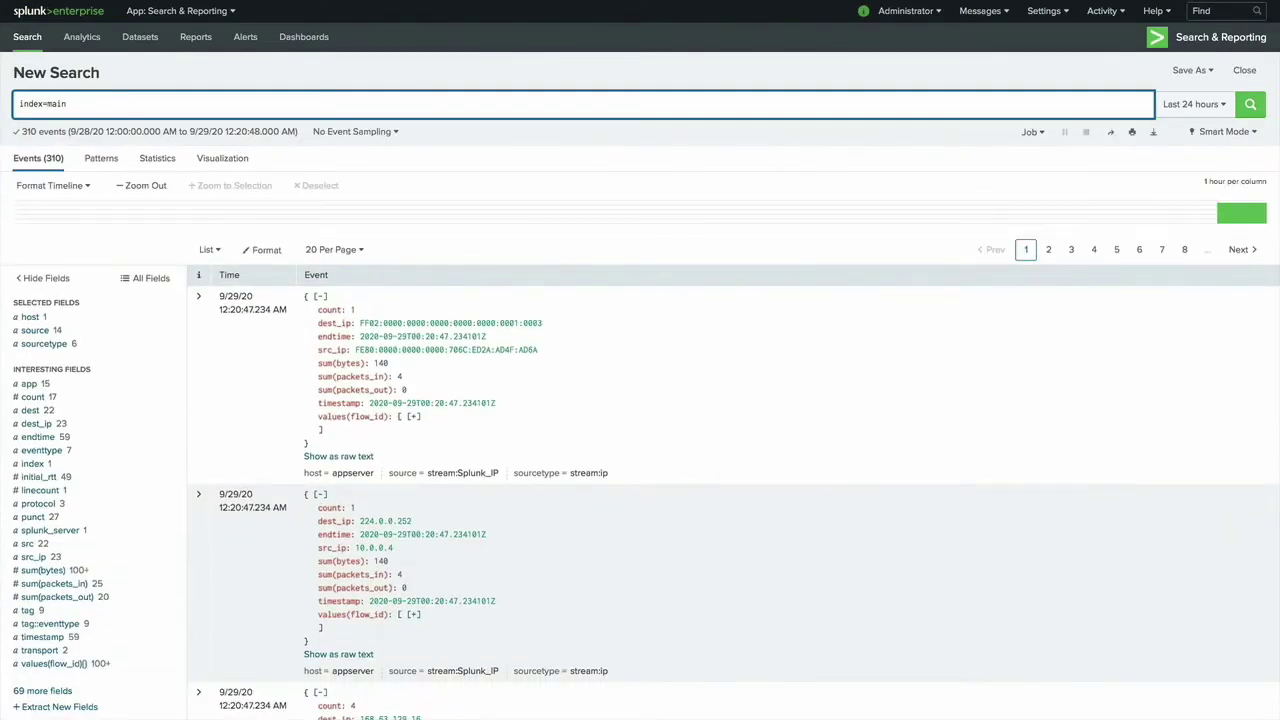
click(66, 344)
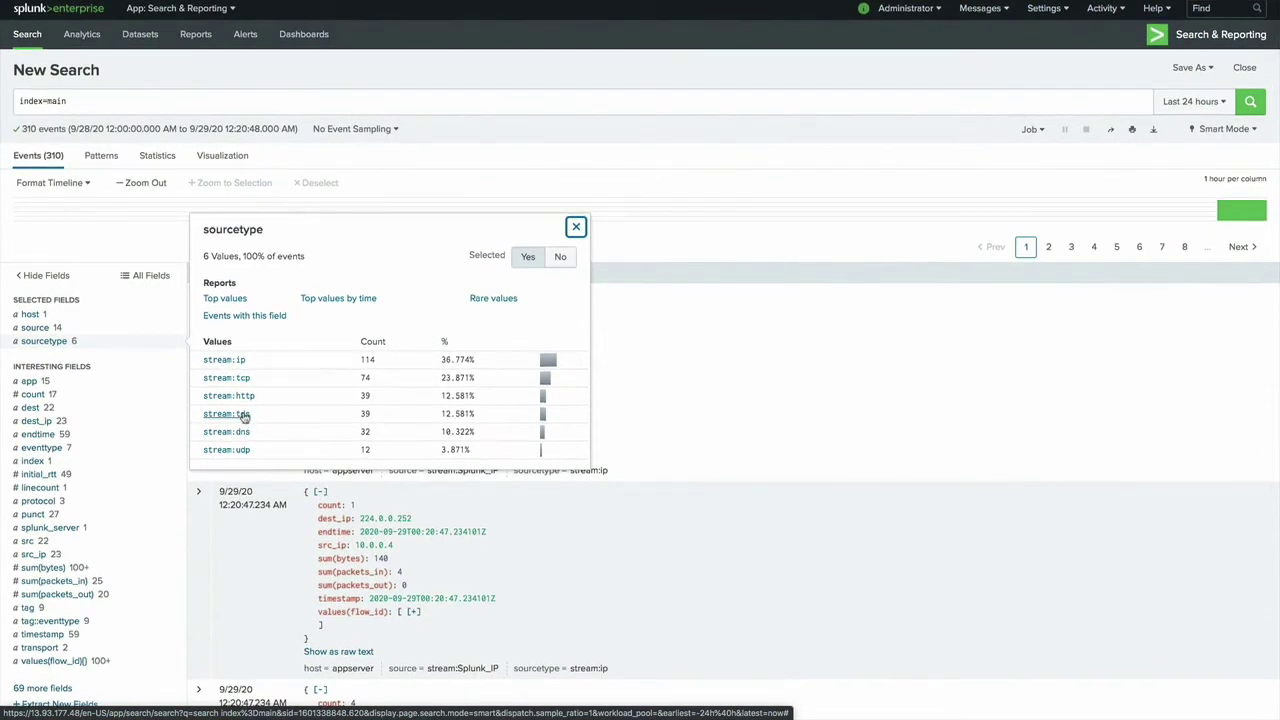
click(244, 415)
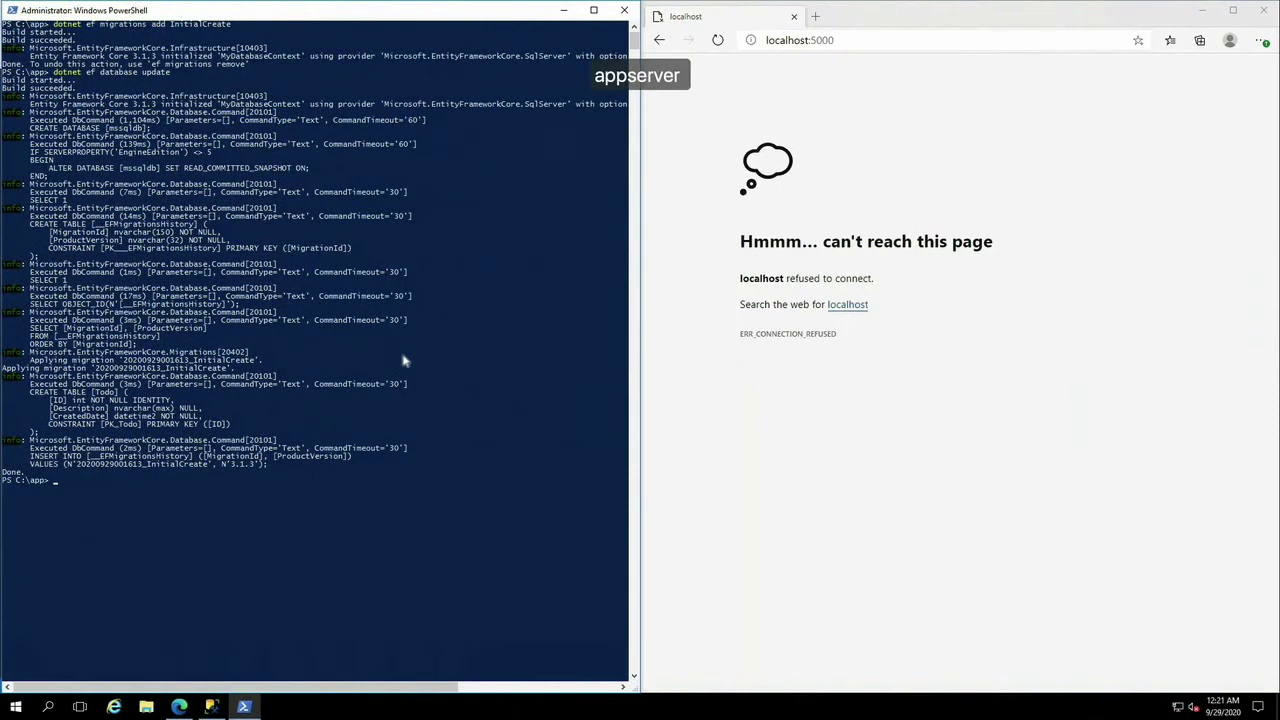
scroll(404, 360, down, 1)
scroll(404, 360, up, 1)
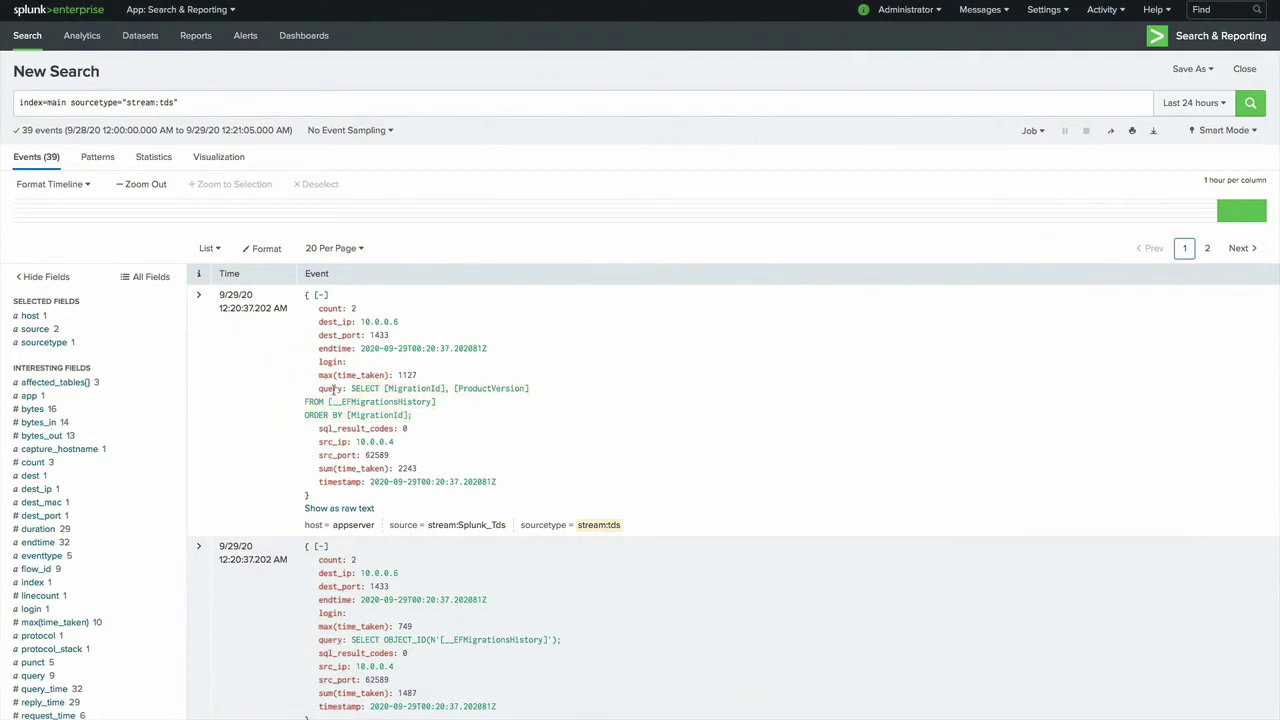
Append query=* to the stream:tds search and re-run it, leaving 25 events.
scroll(20, 435, down, 3)
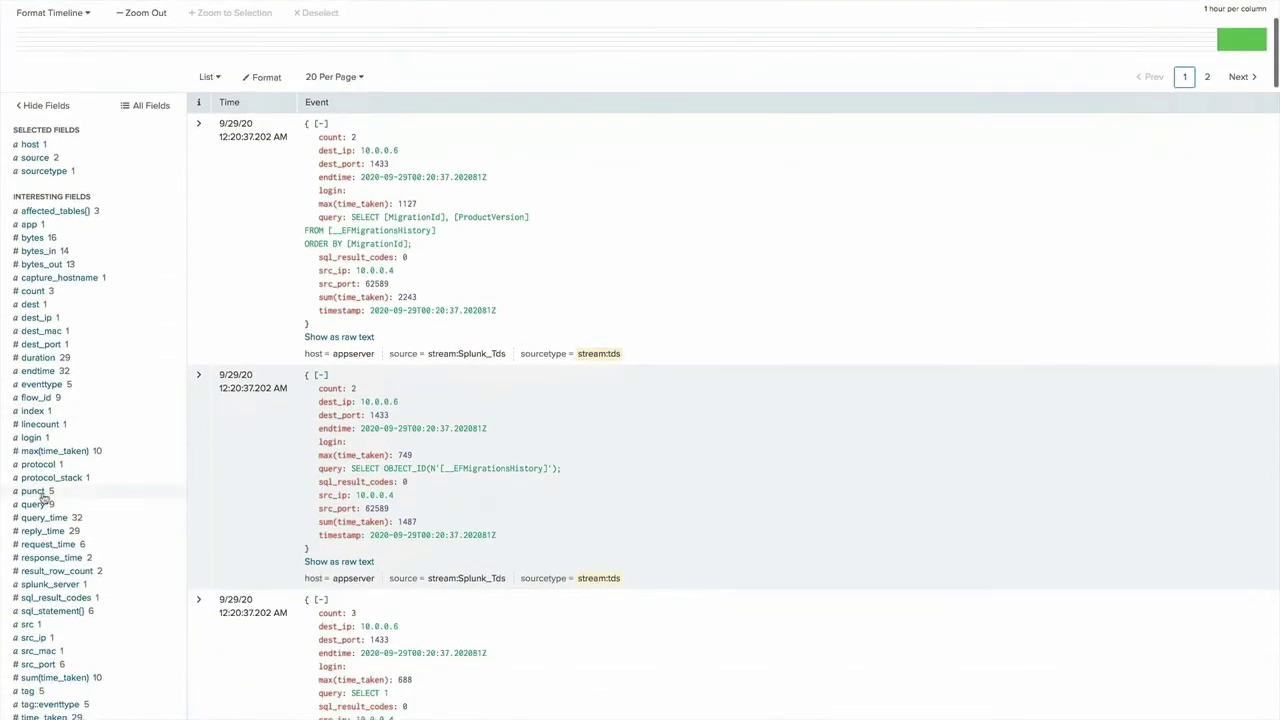
scroll(83, 431, up, 3)
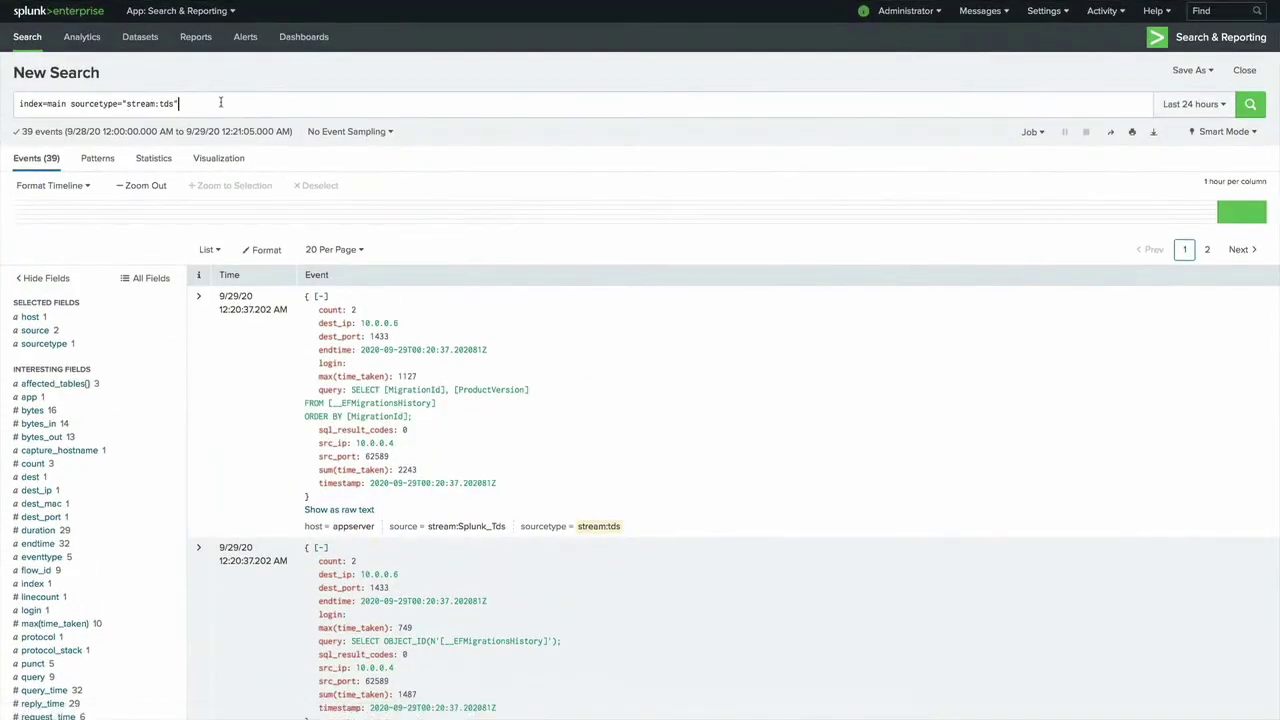
click(220, 103)
text(query=*)
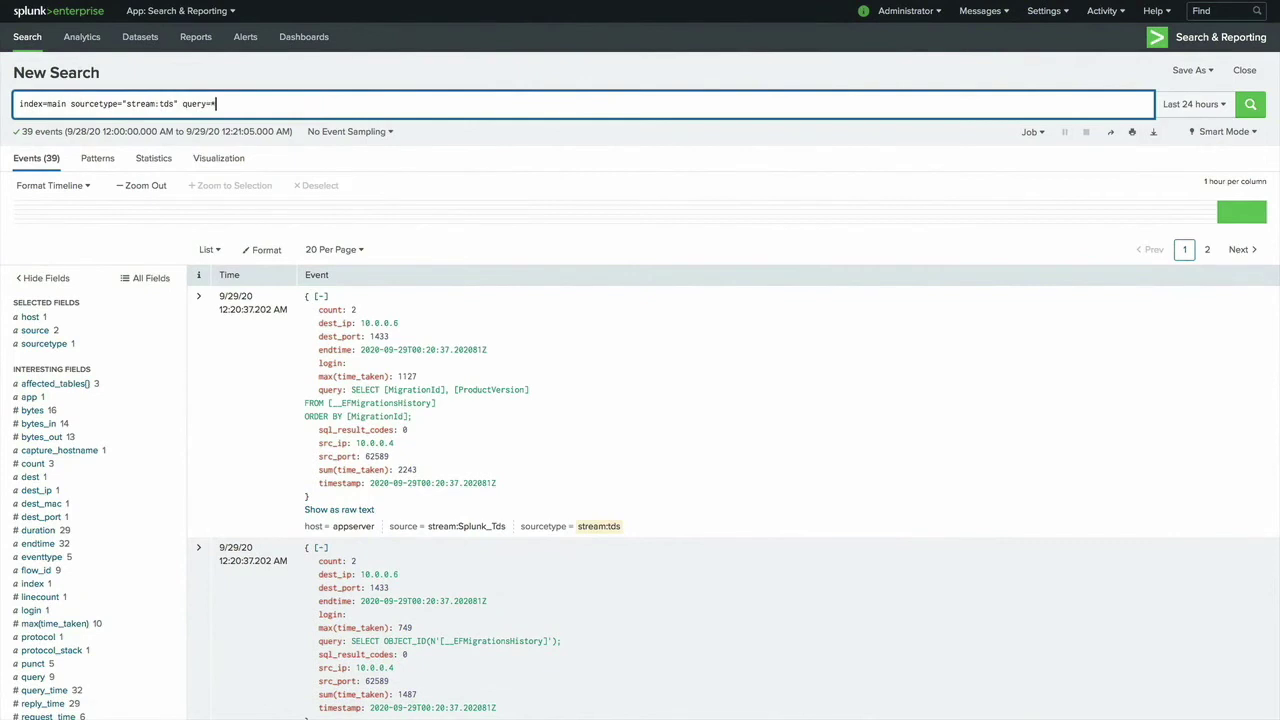
key(Return)
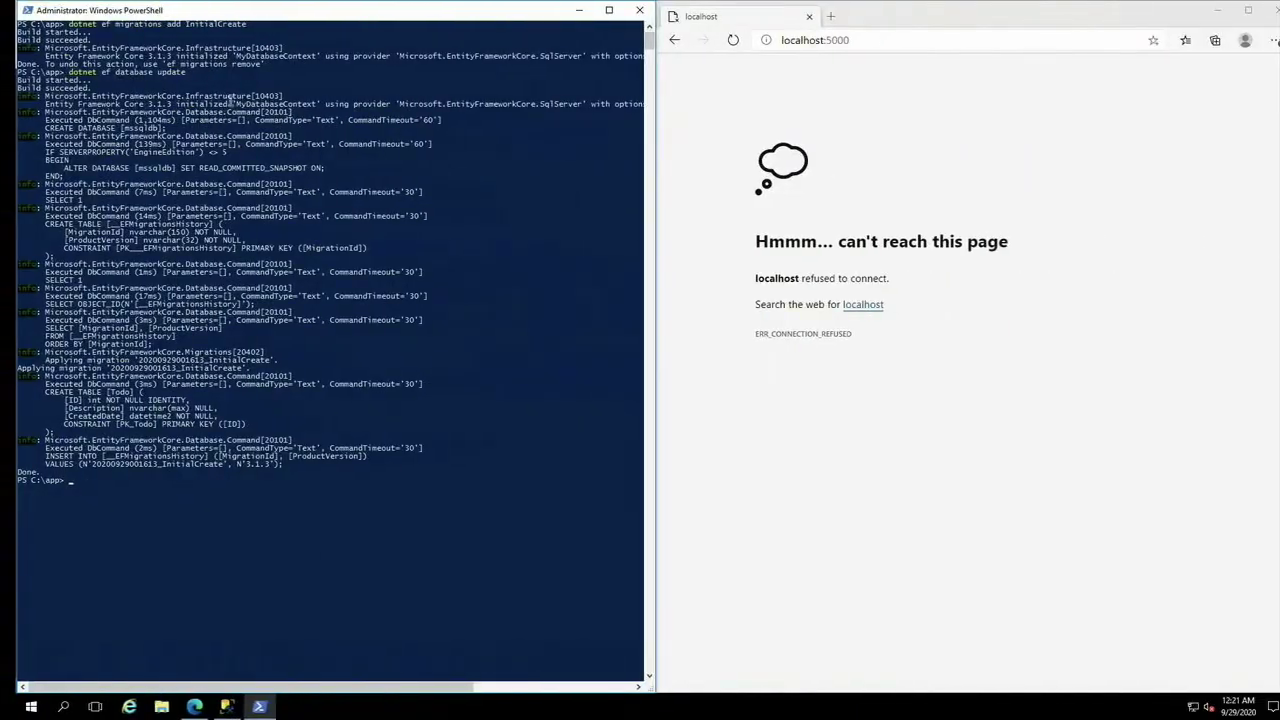
Run 'dotnet run' in PowerShell so the todo app listens on localhost:5000.
click(358, 308)
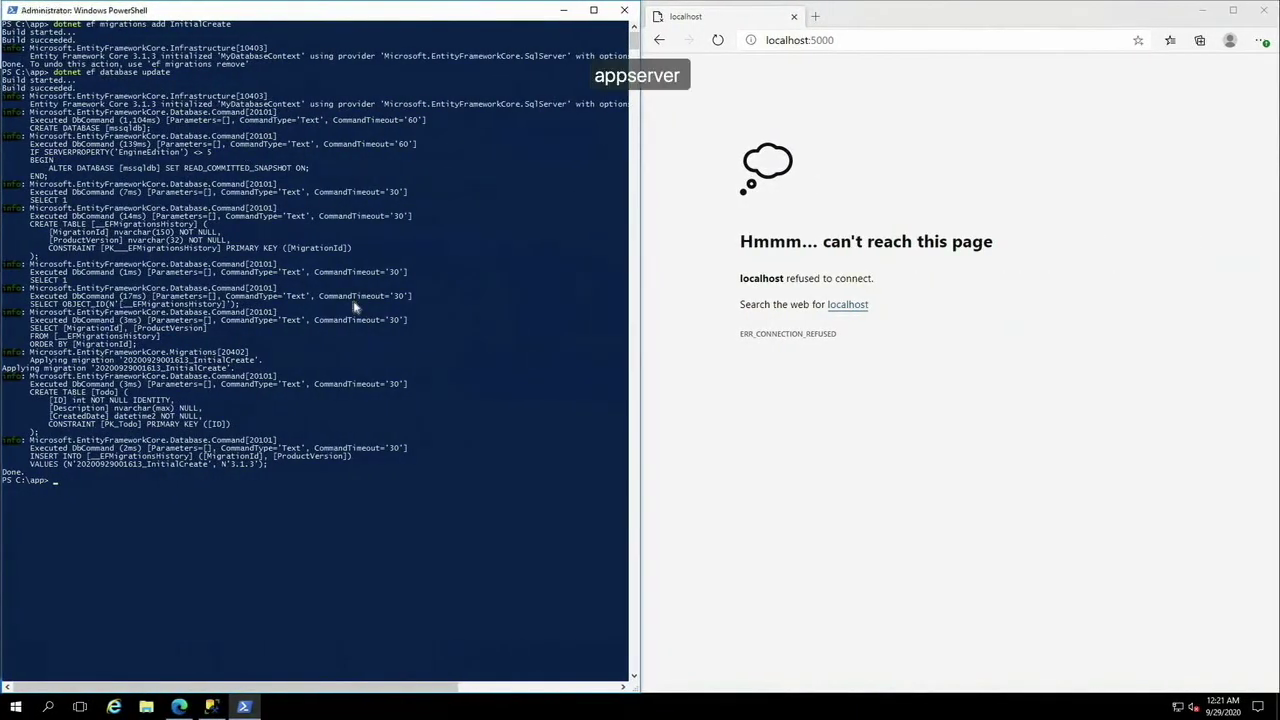
text(dotnet run)
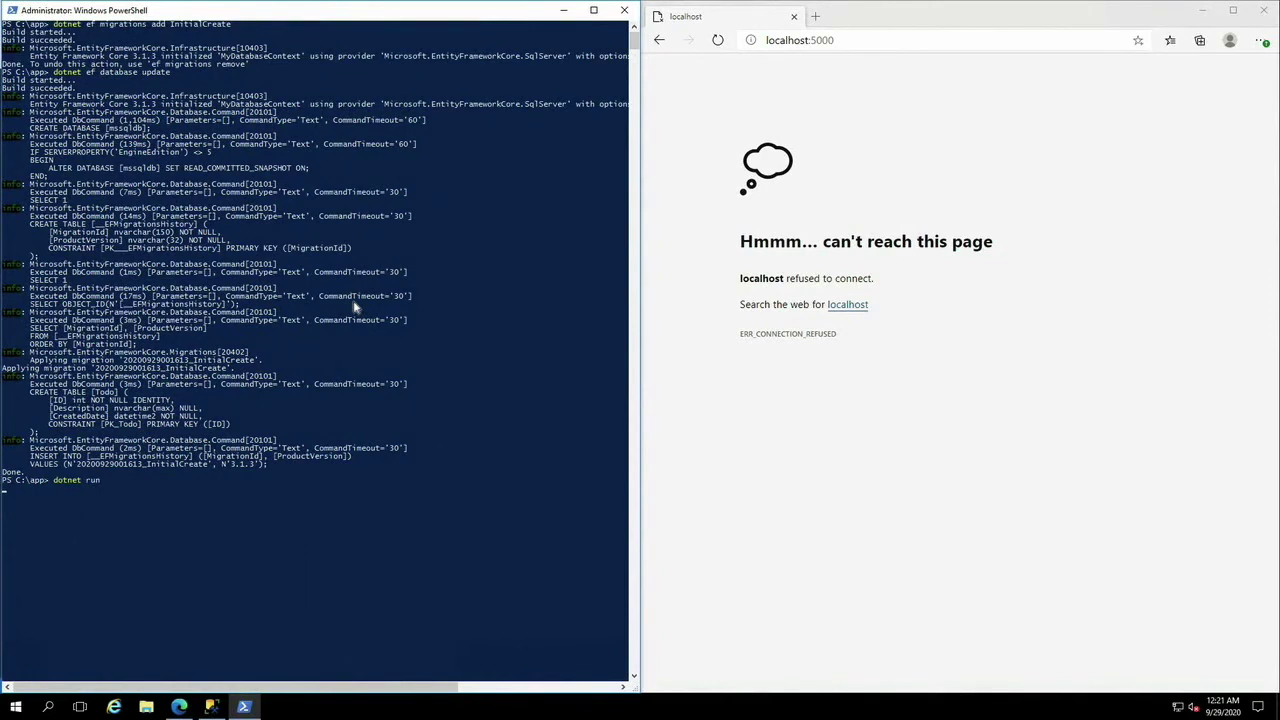
click(866, 116)
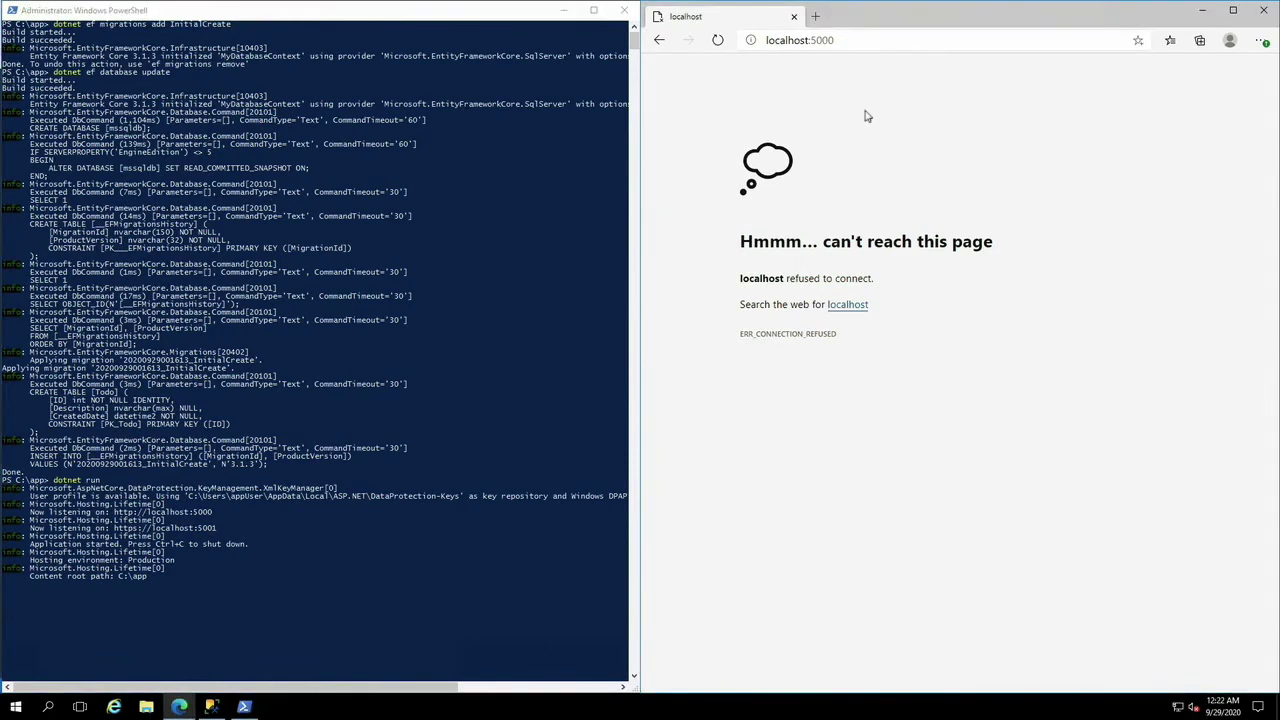
Reload localhost:5000 and create the todo 'This is my great todo!' dated 28 September 2020.
click(719, 41)
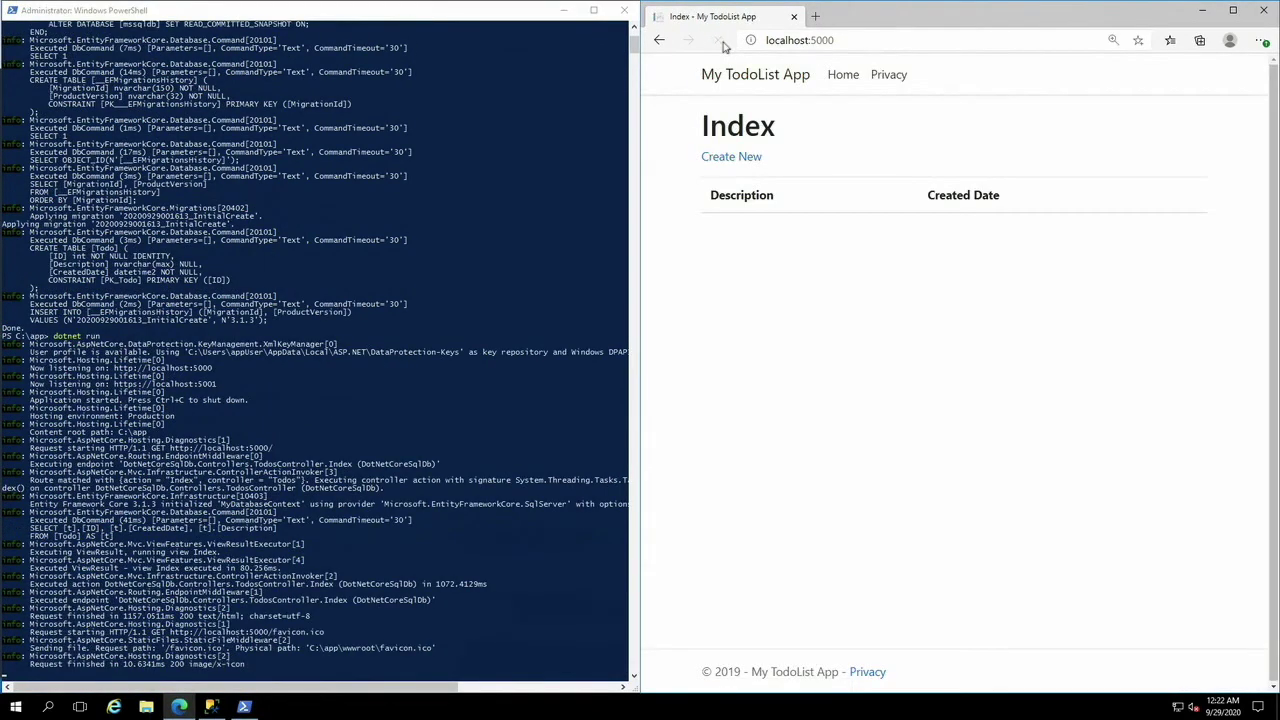
scroll(386, 376, down, 1)
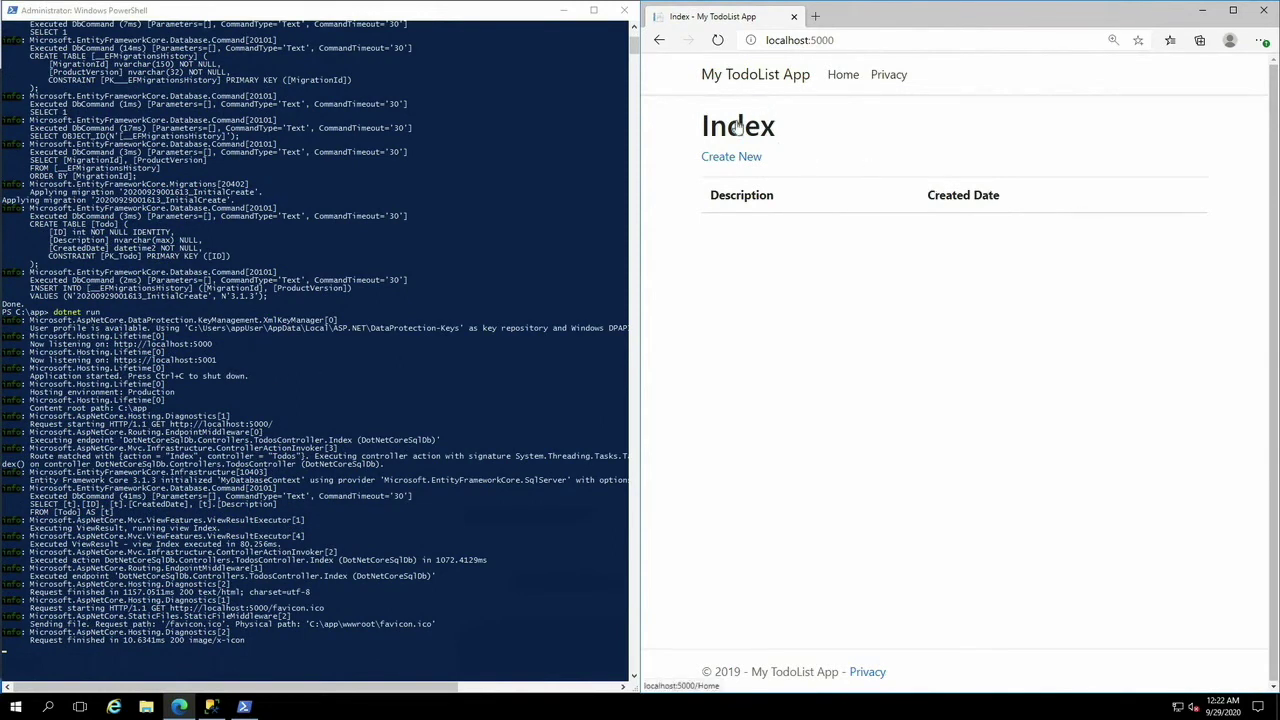
click(727, 162)
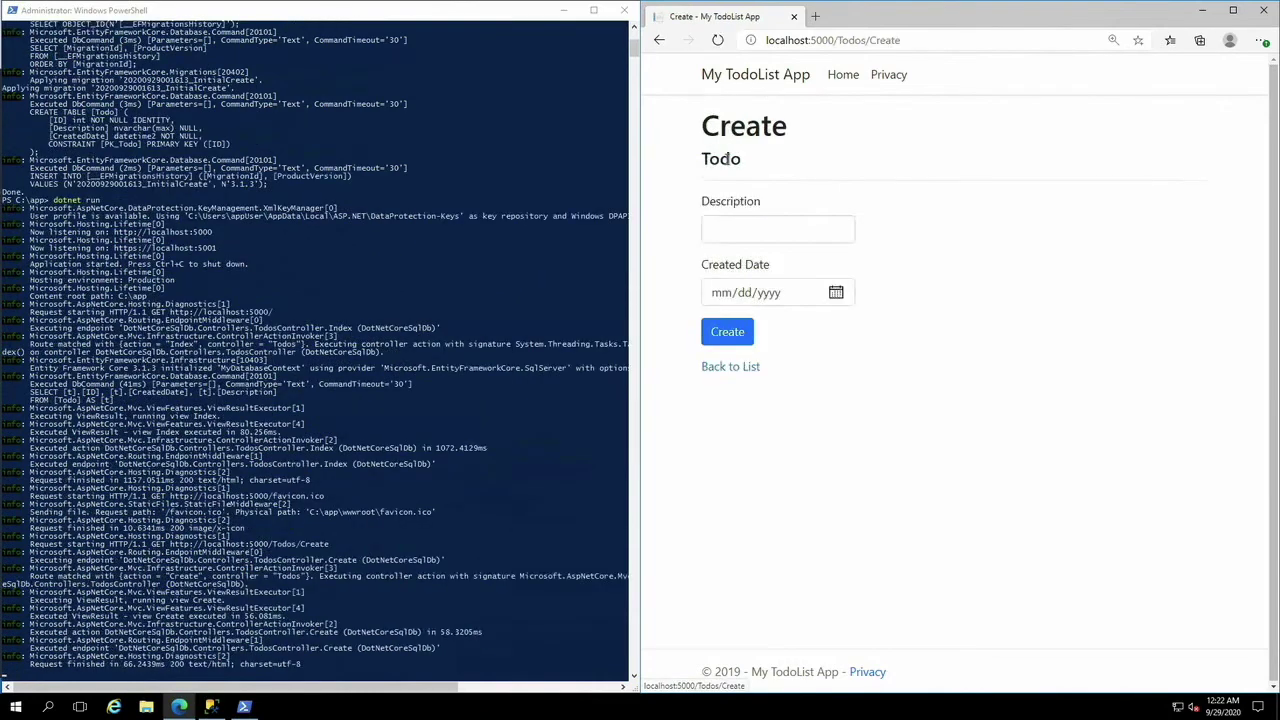
click(752, 231)
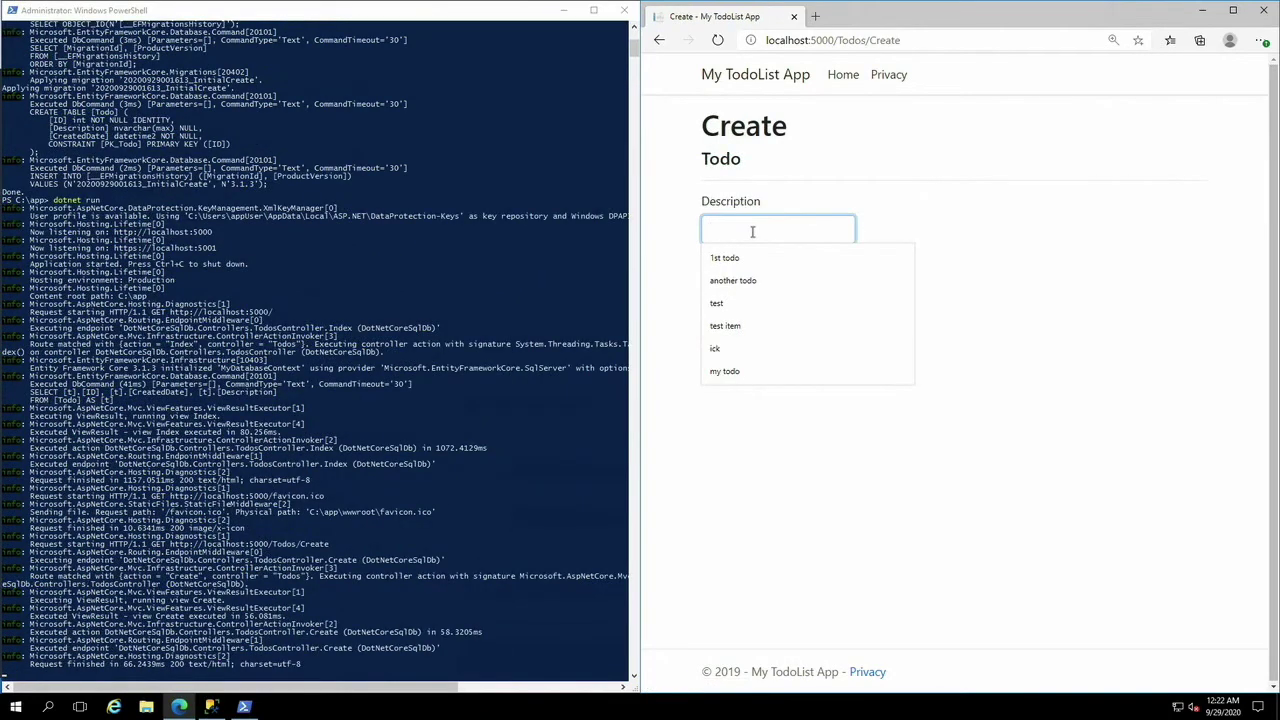
text(This i)
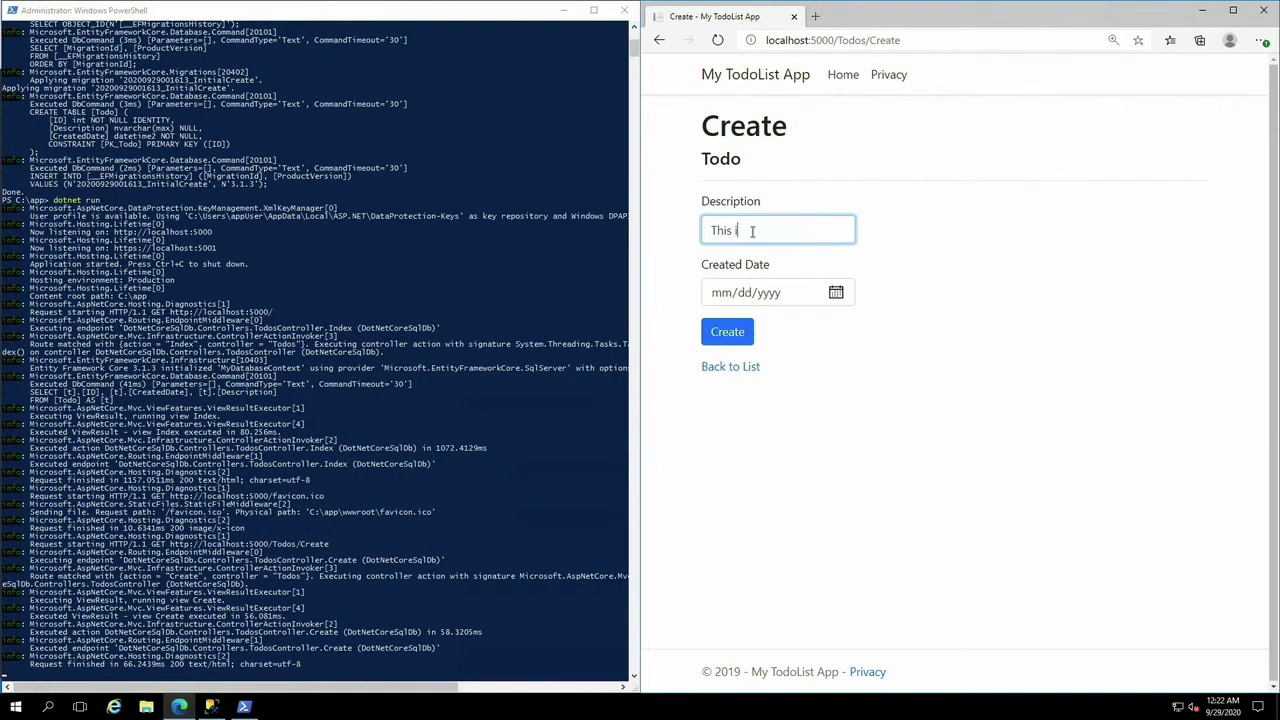
text(s my great todo!)
click(835, 291)
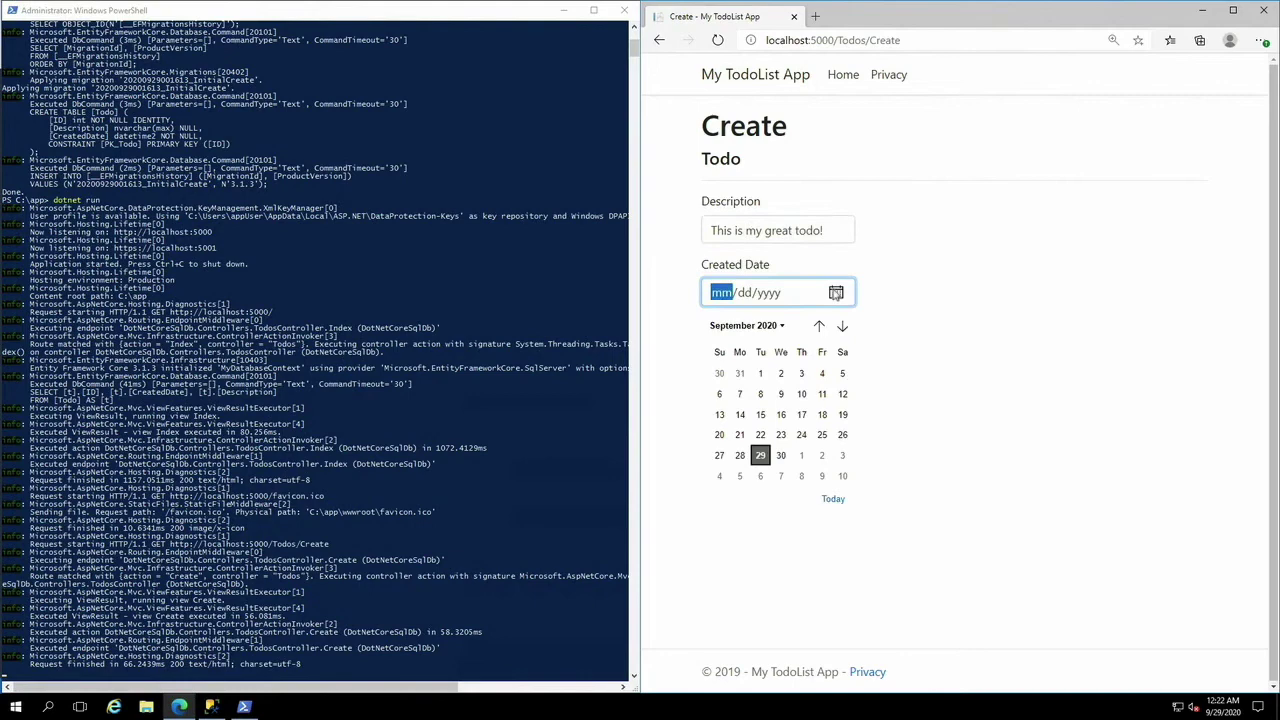
click(740, 455)
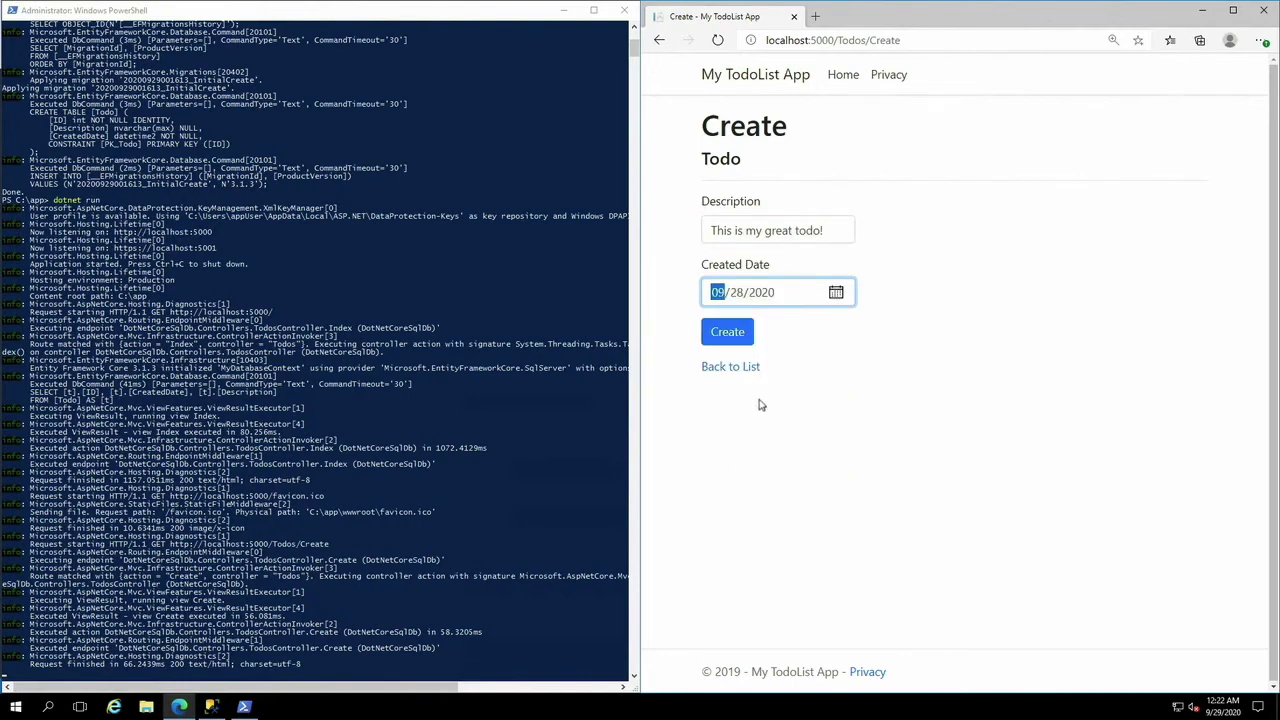
click(728, 332)
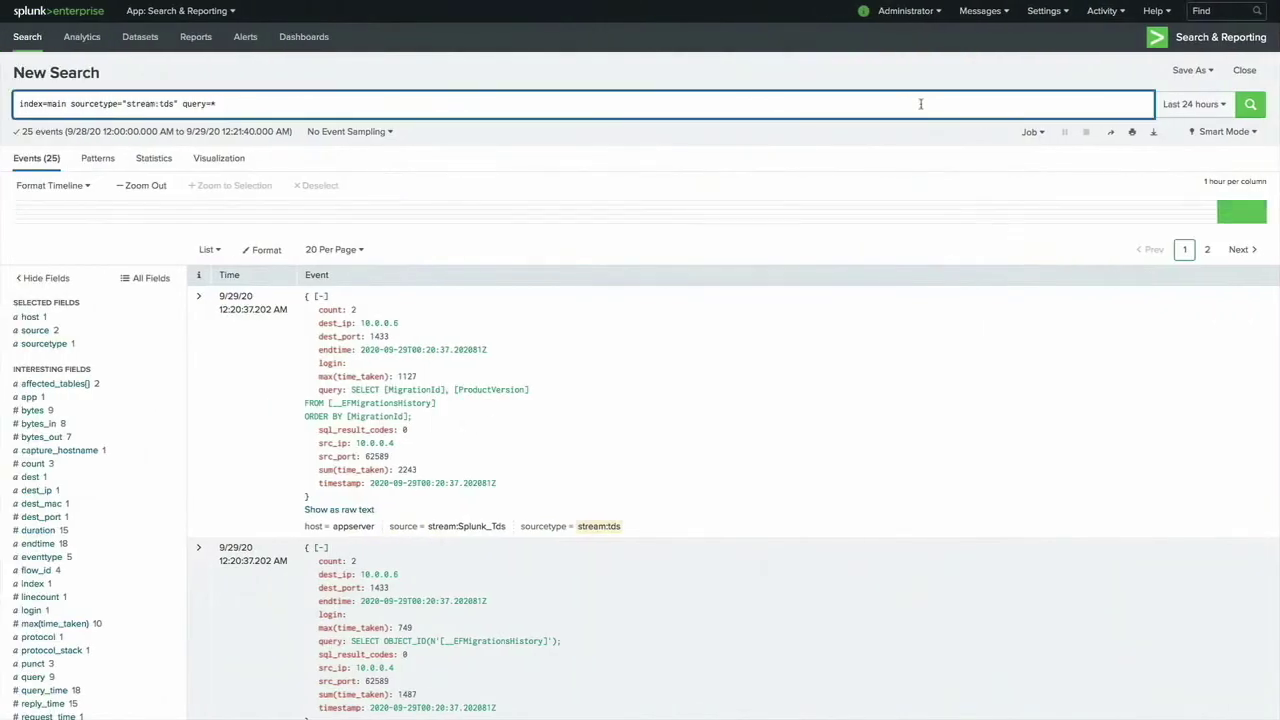
Re-run the stream:tds query=* search and review the 27 events, including new Todo table queries.
click(1250, 104)
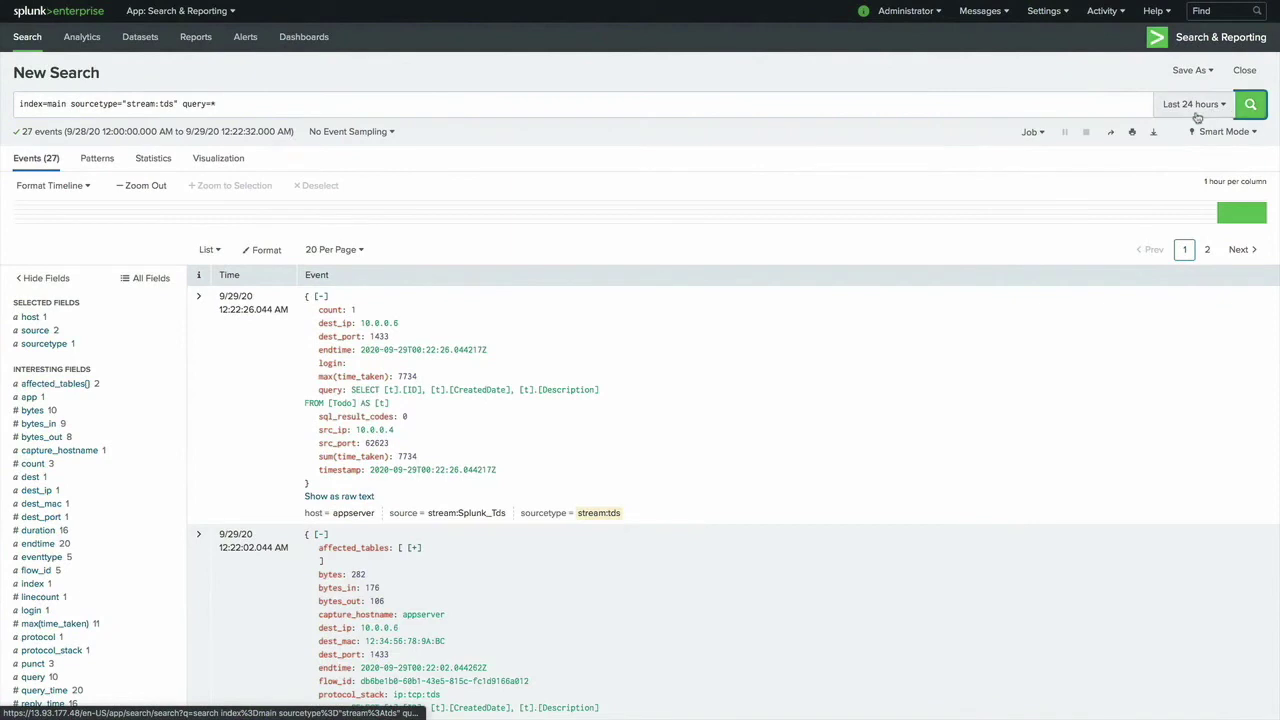
scroll(740, 280, down, 2)
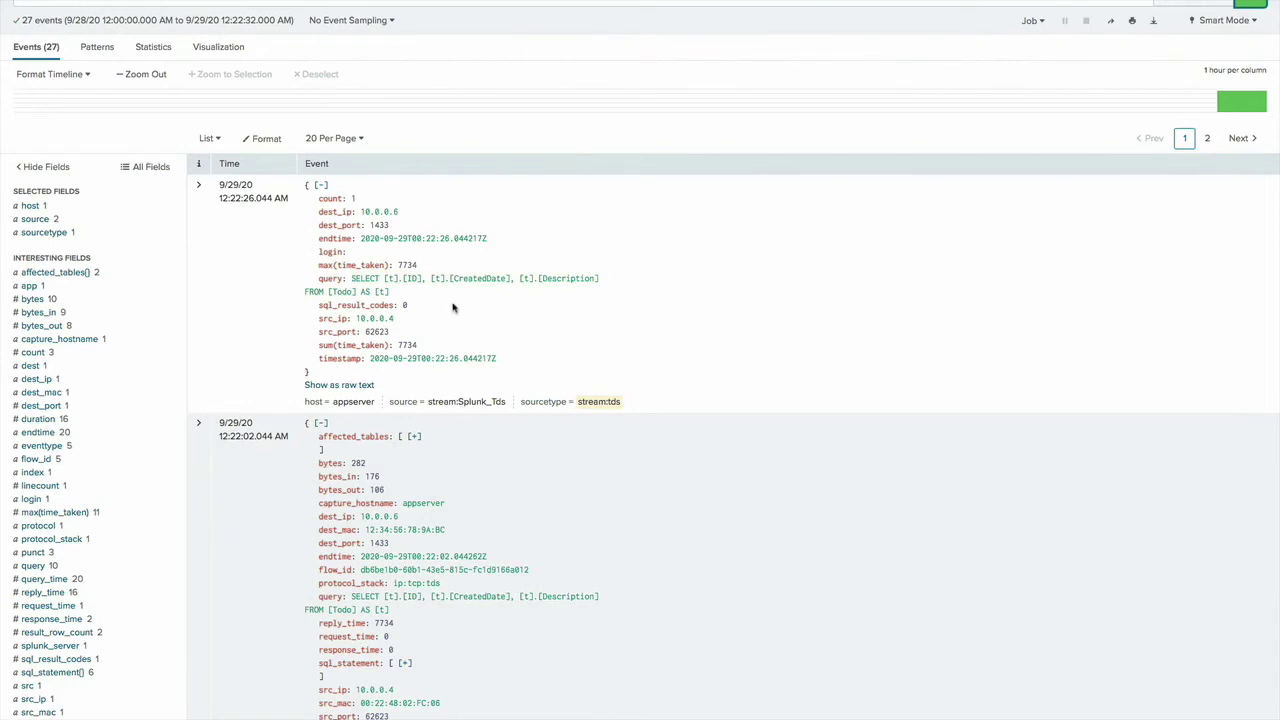
scroll(468, 306, up, 2)
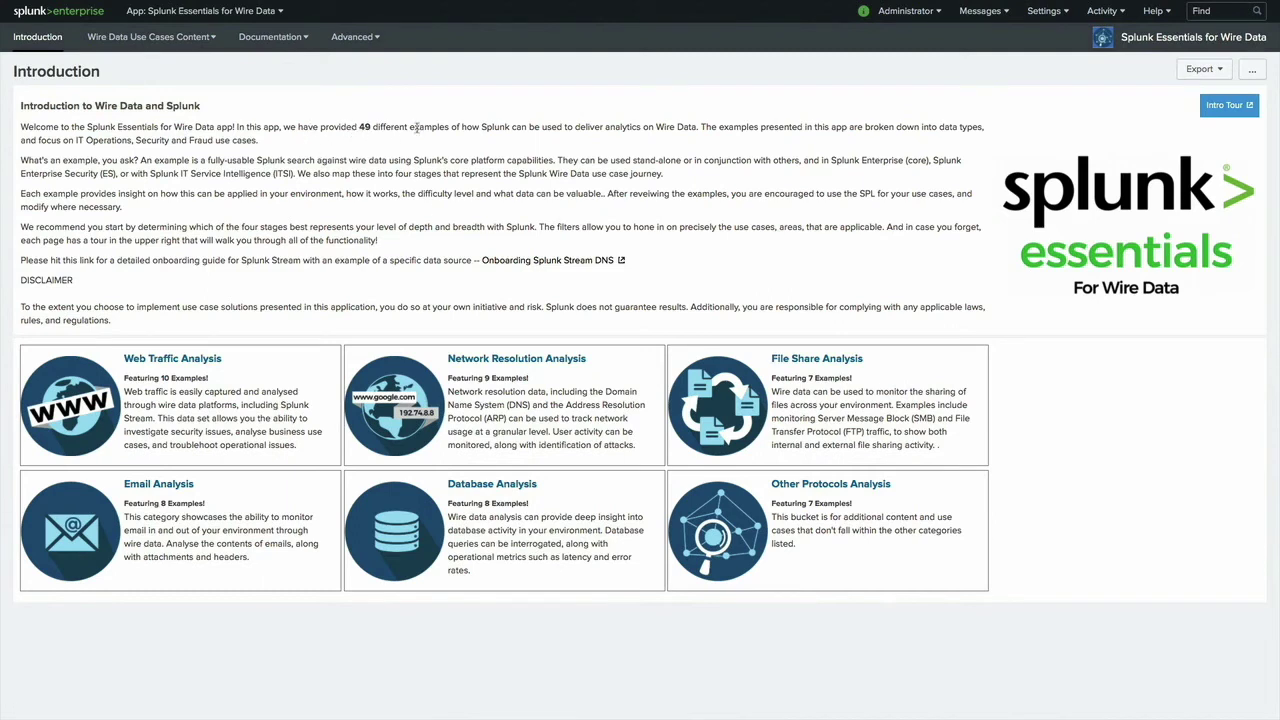
Highlight the phrase '49 different examples' on the Wire Data introduction page.
drag(450, 131, 359, 125)
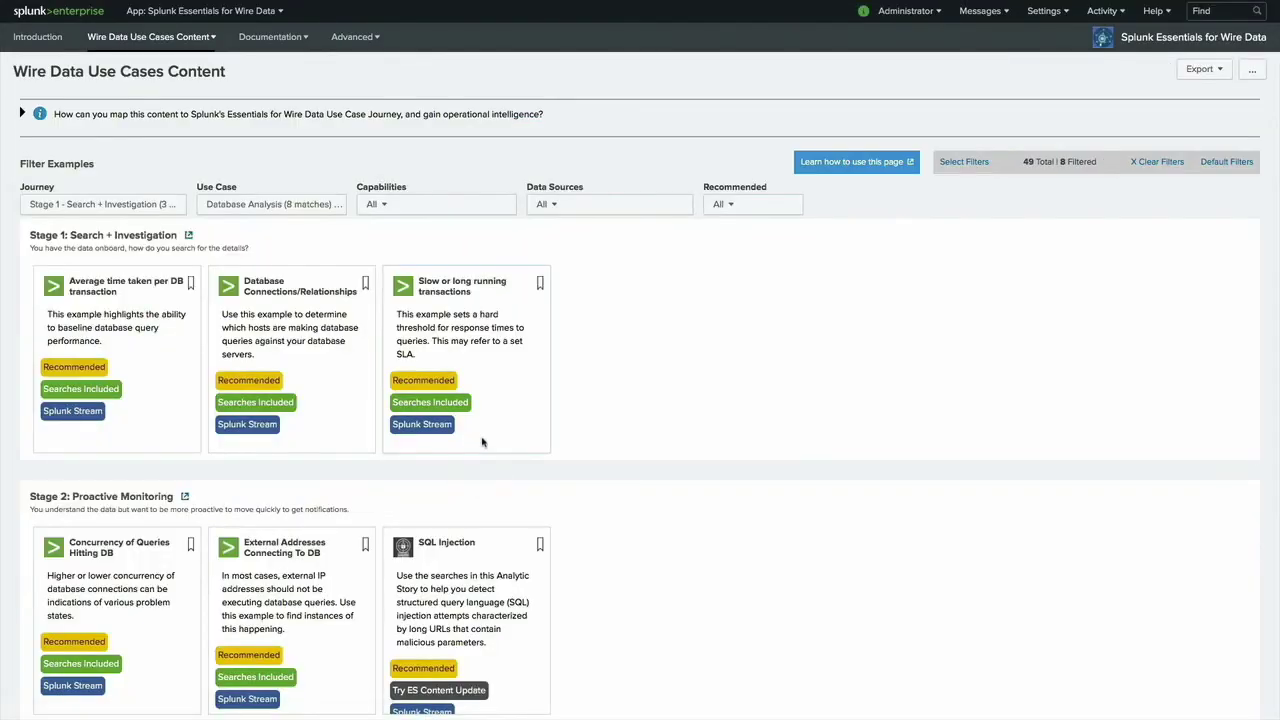
scroll(482, 442, down, 3)
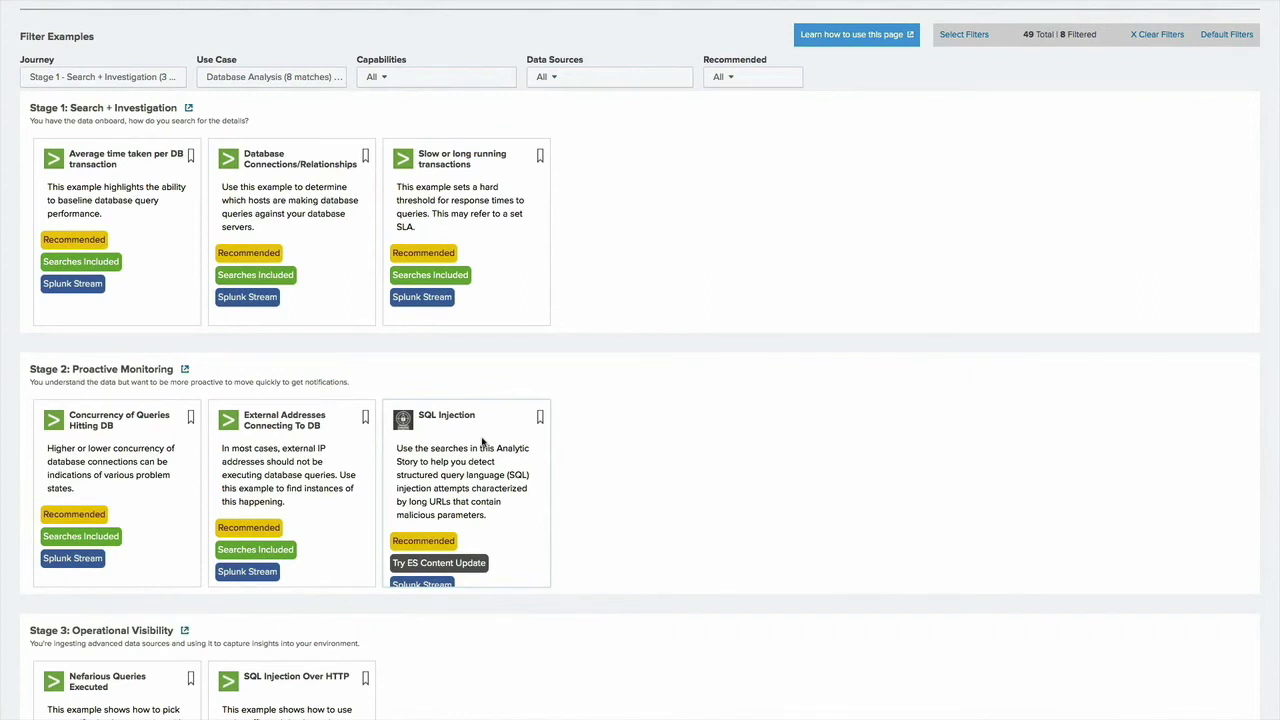
scroll(484, 445, down, 2)
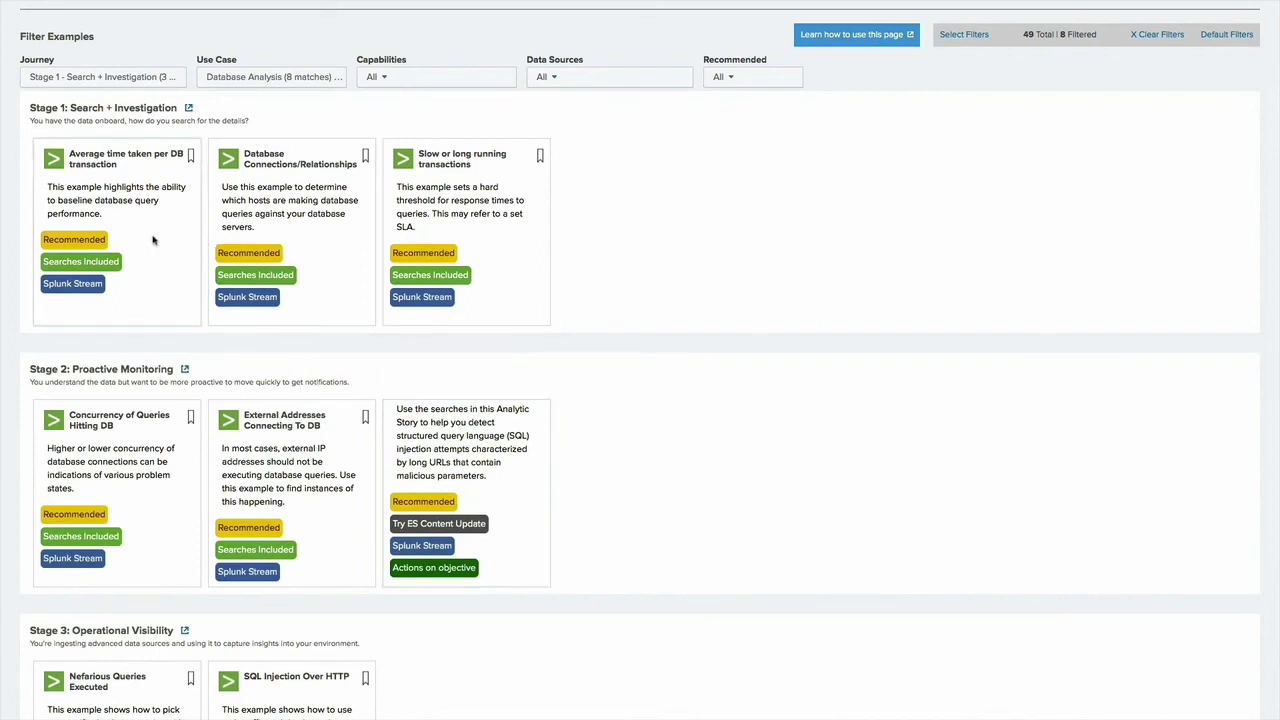
scroll(155, 239, up, 1)
scroll(165, 180, up, 1)
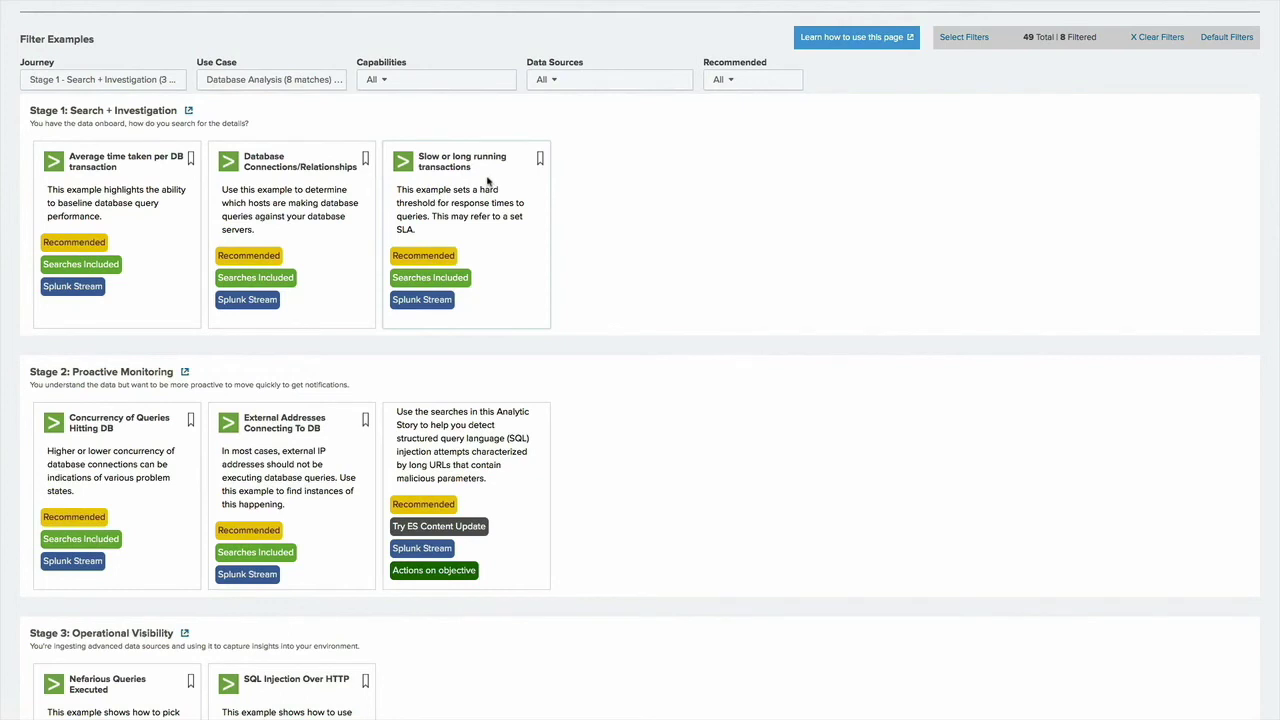
scroll(489, 180, down, 3)
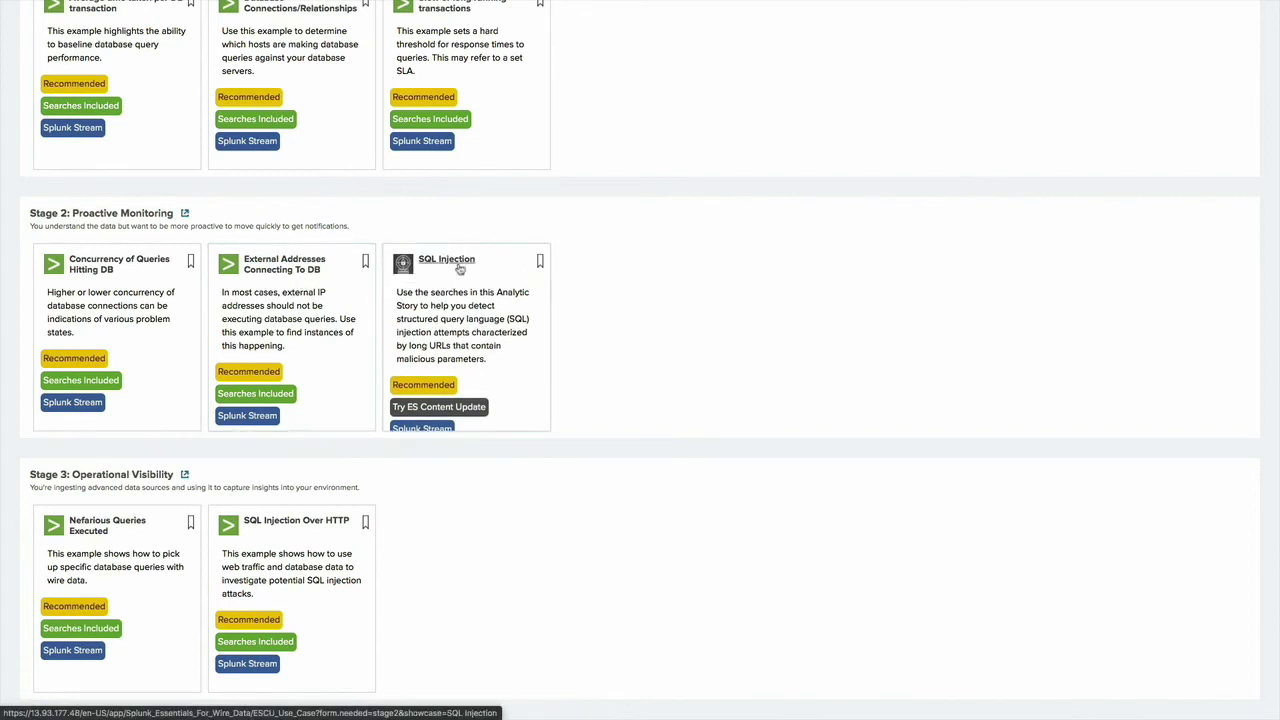
scroll(122, 488, down, 1)
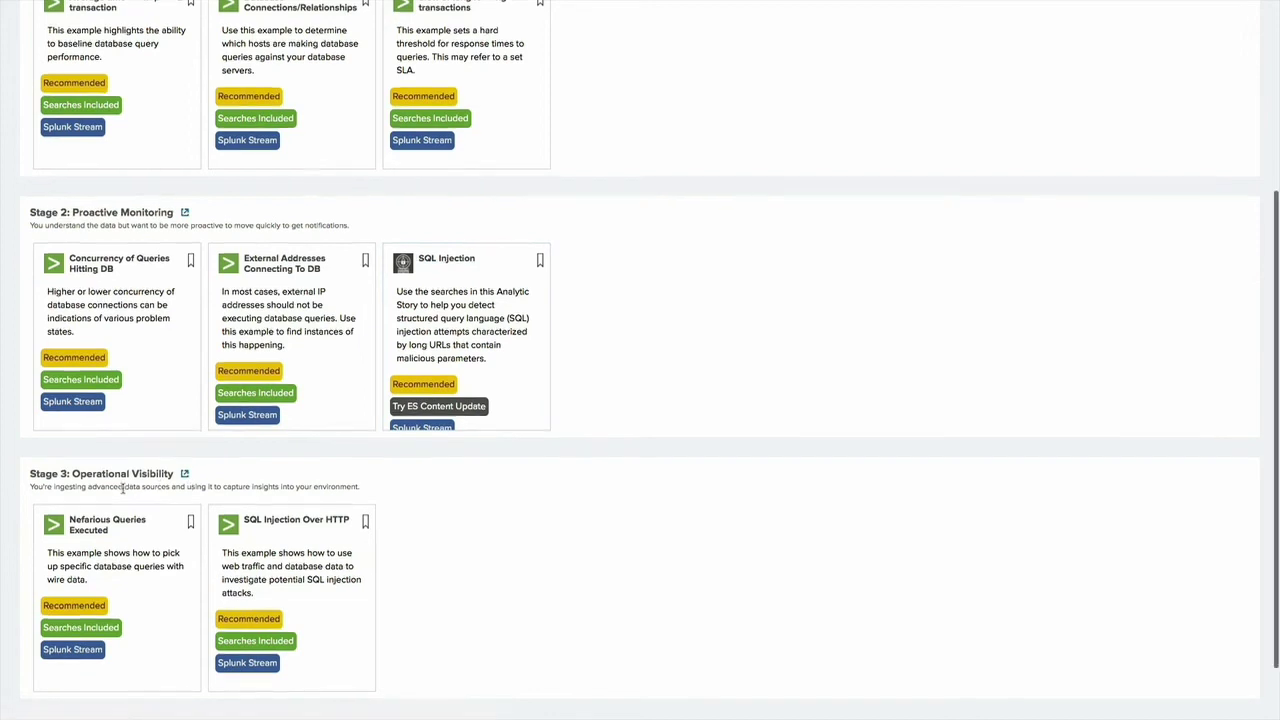
scroll(122, 488, down, 1)
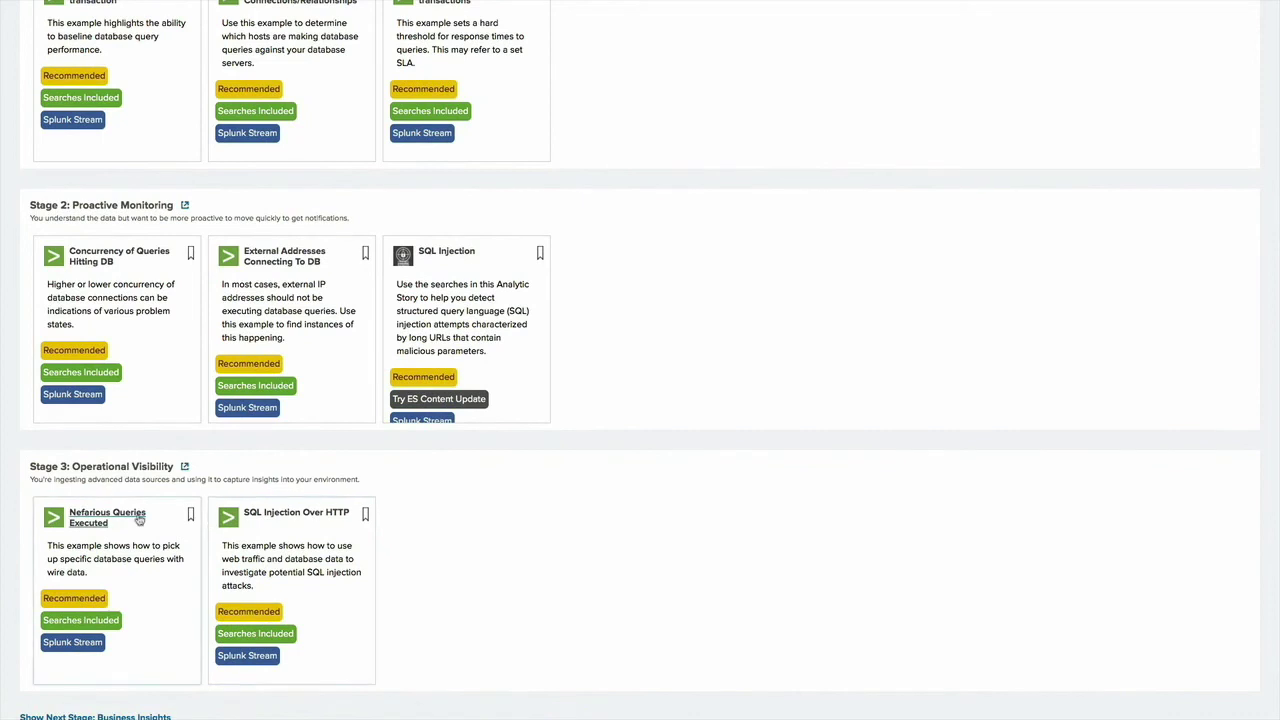
scroll(146, 417, up, 2)
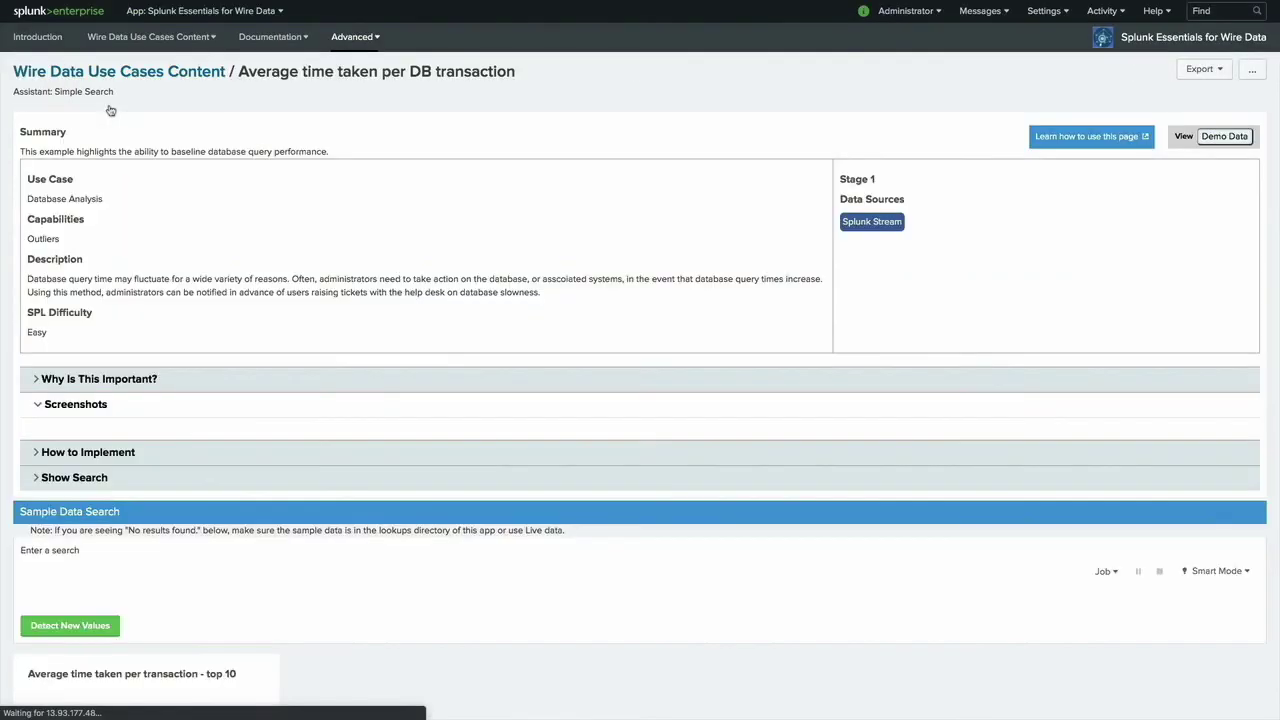
Review the sample query's lookup and stats/sort parts under Sample Data Search.
scroll(218, 247, down, 5)
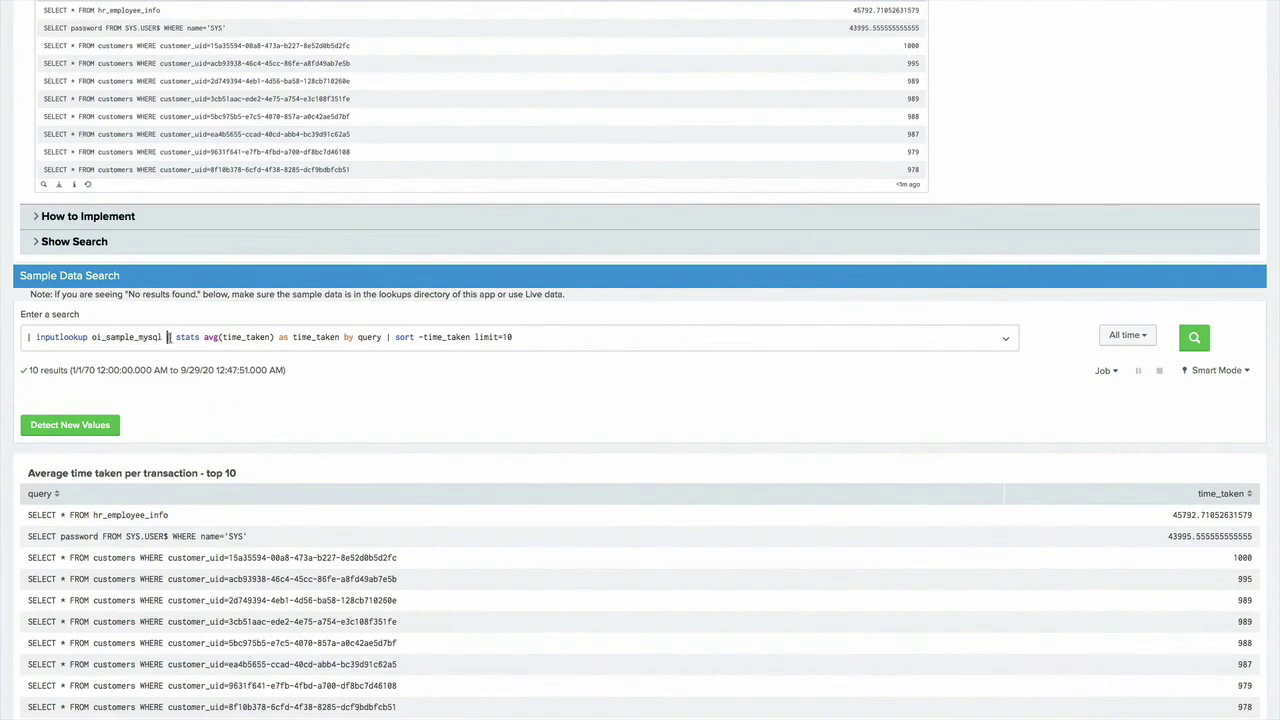
drag(166, 338, 27, 338)
shift+click(550, 338)
Switch to the Search & Reporting app's empty Search page.
scroll(350, 271, up, 5)
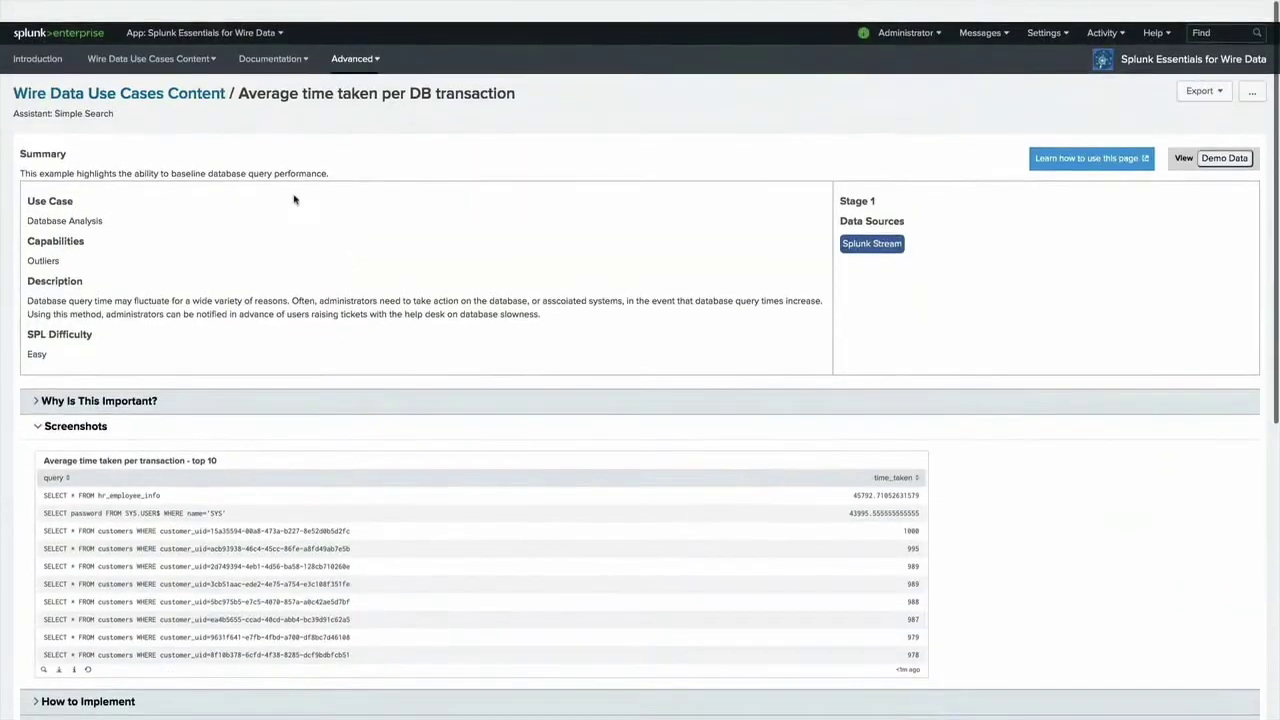
click(205, 11)
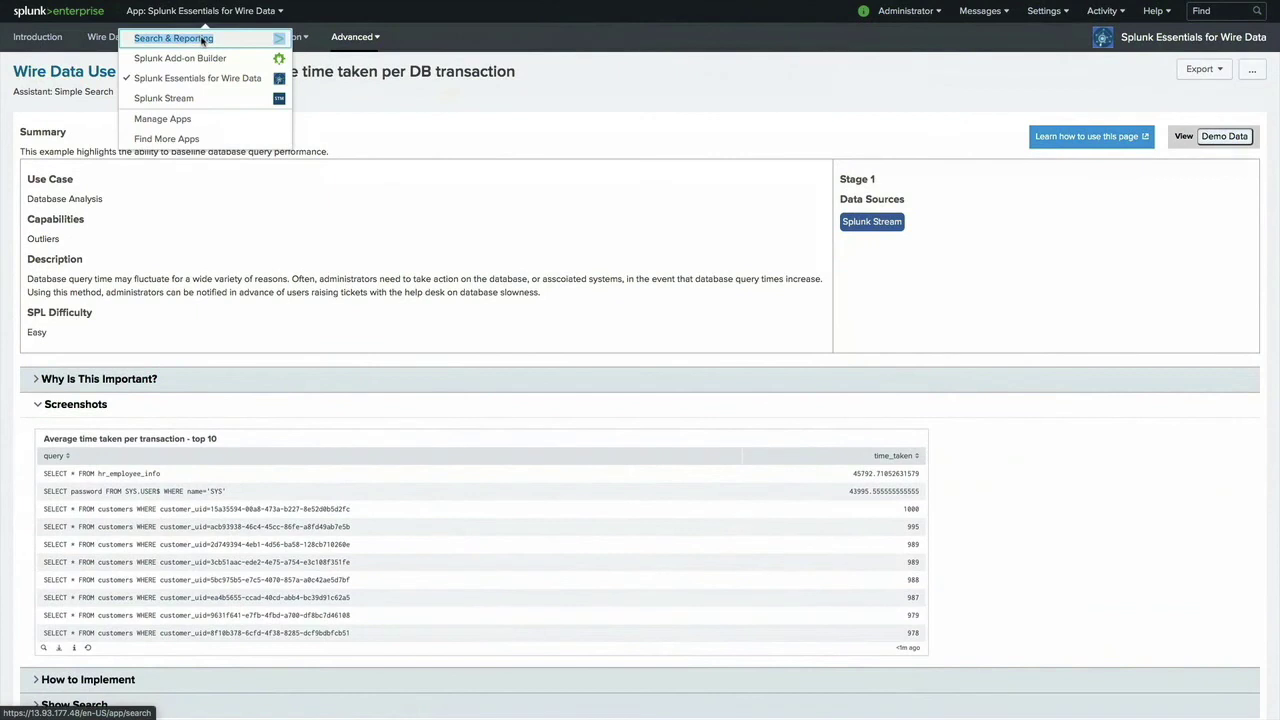
click(395, 135)
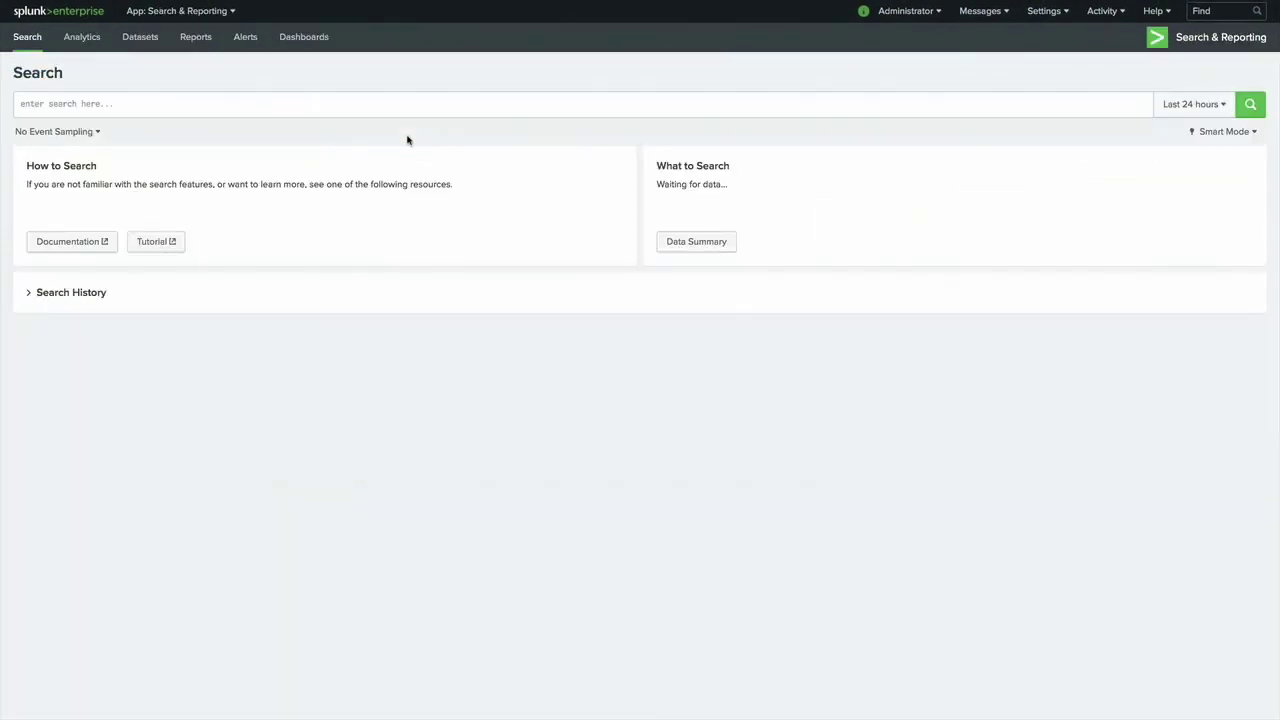
Run index=main sourcetype=stream:tds with the suggested avg(time_taken) stats, sorted top 10.
click(403, 100)
text(in)
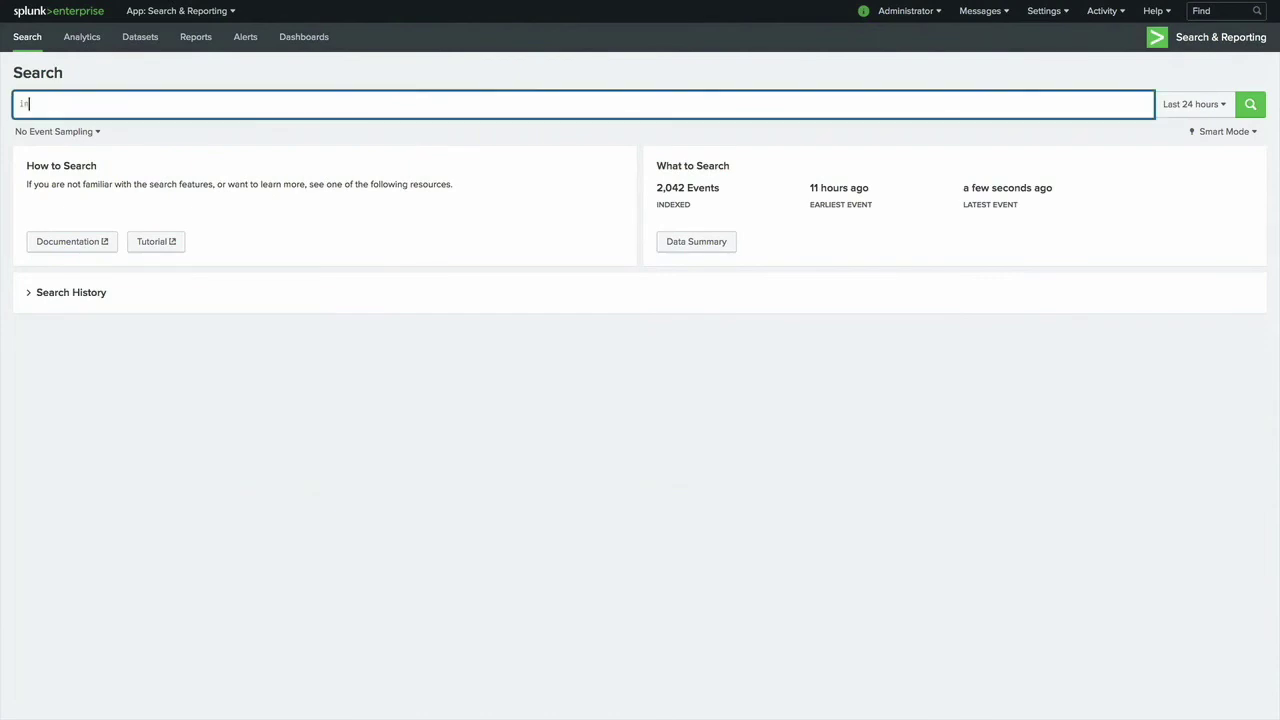
text(dex=main sour)
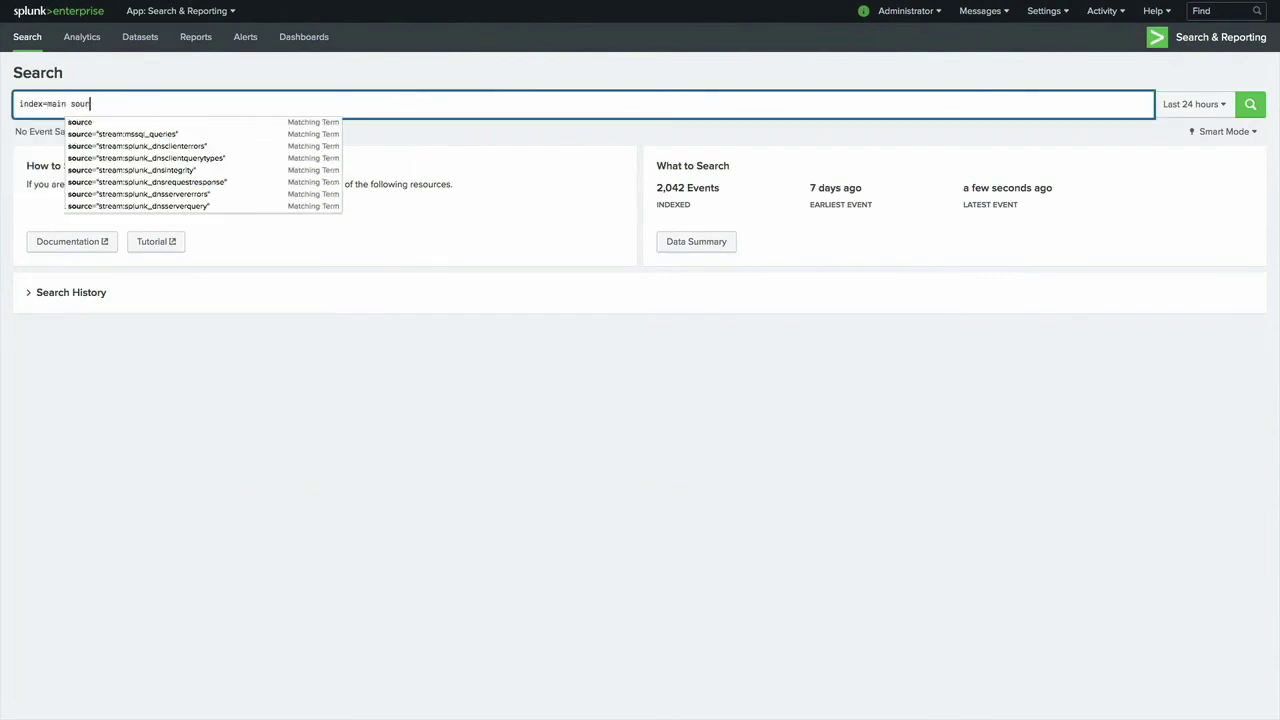
text(cetype=stream:tds)
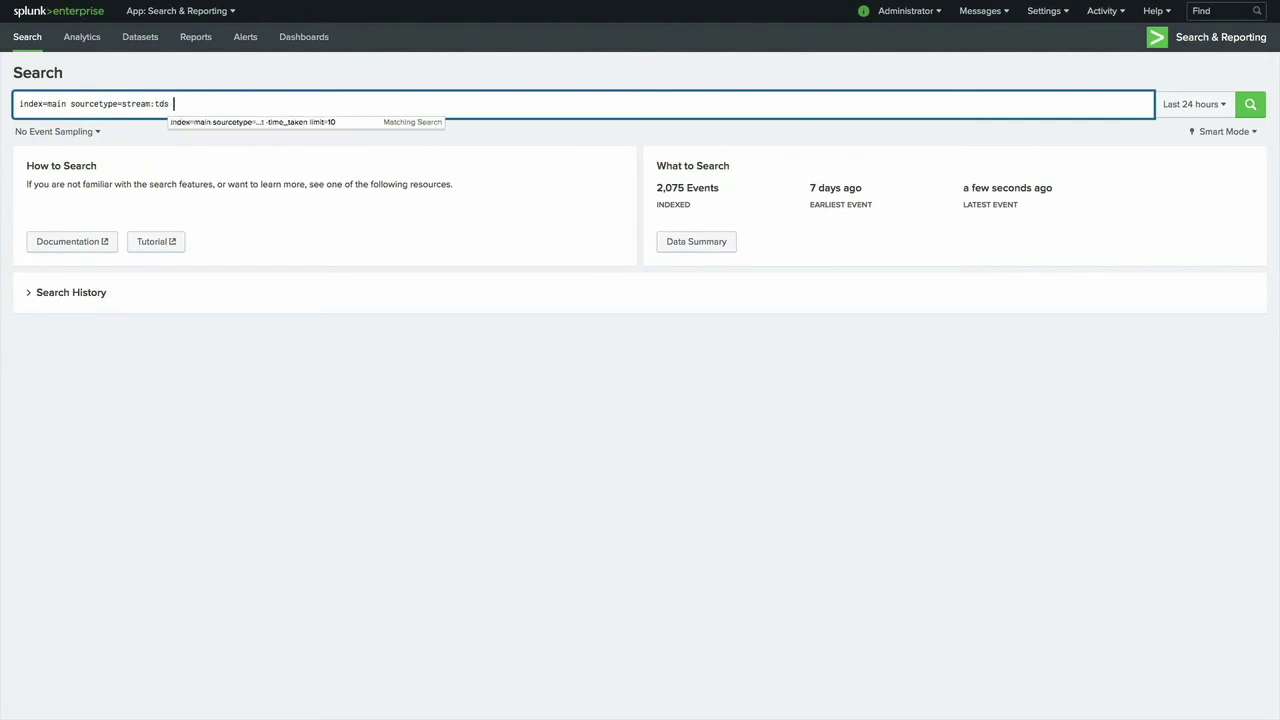
key(Down)
key(Return)
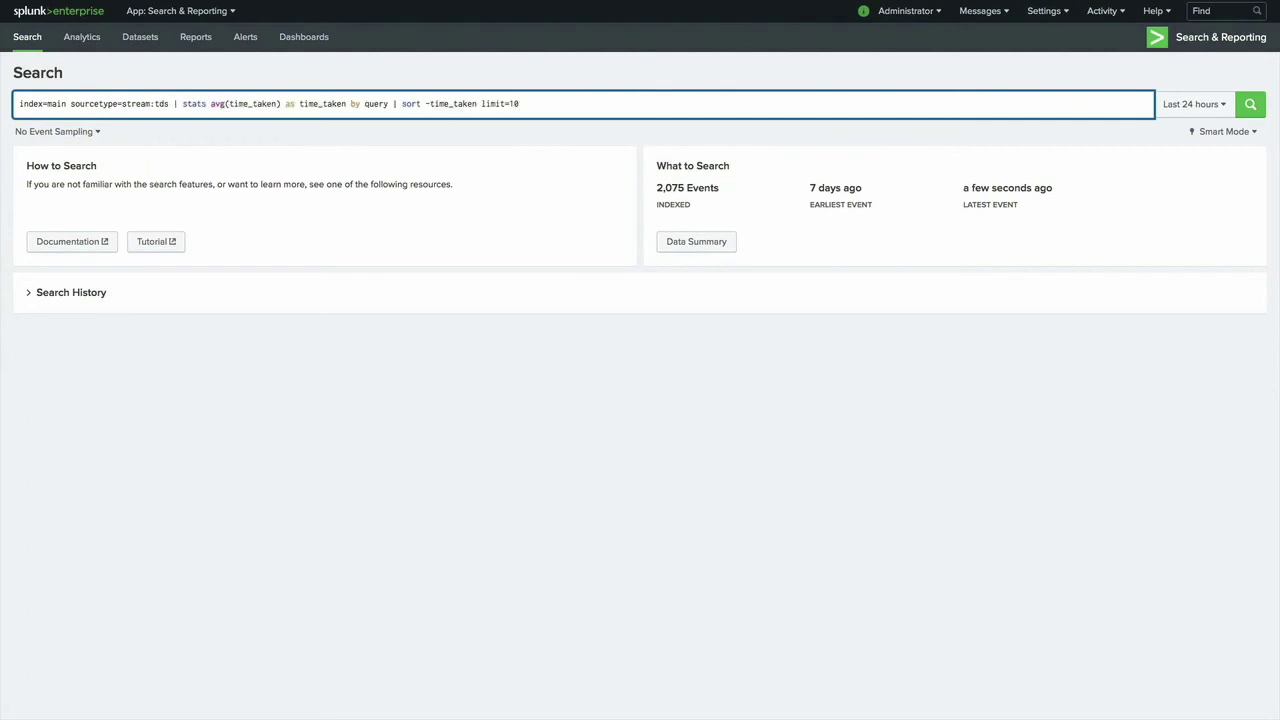
key(Return)
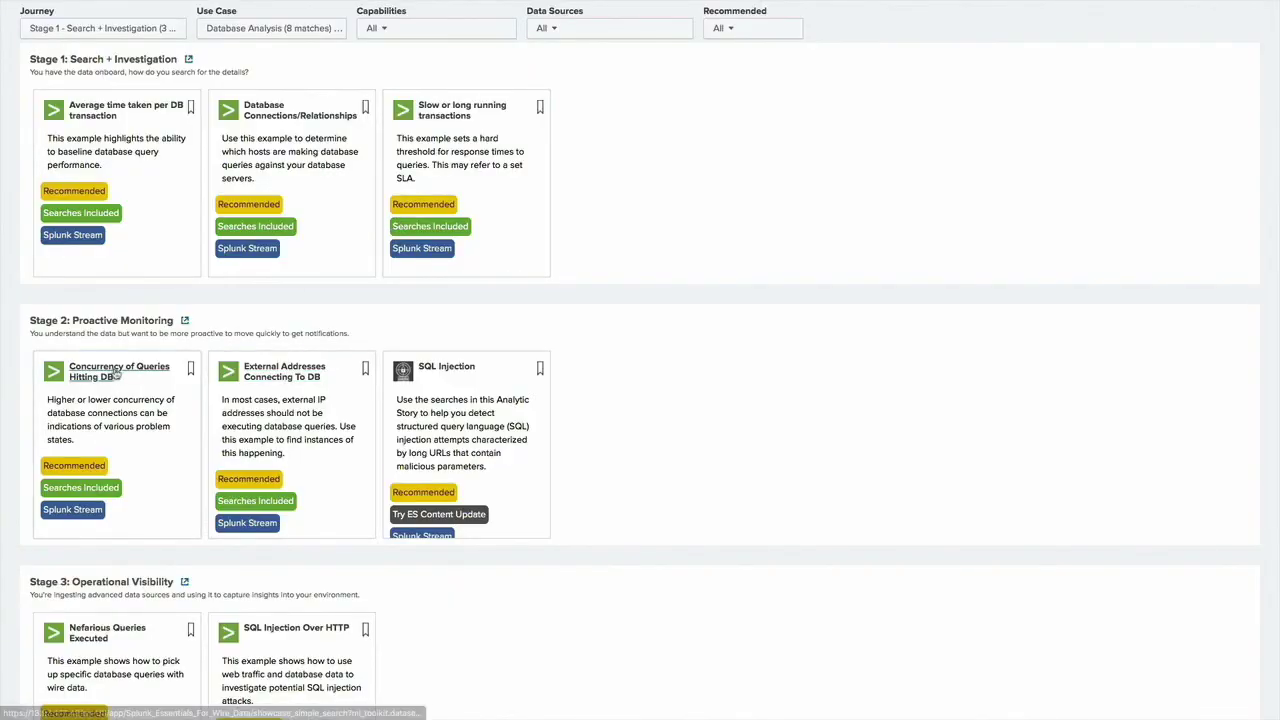
Copy the source-IP counting pipeline from the External Addresses Connecting To DB sample search.
click(280, 378)
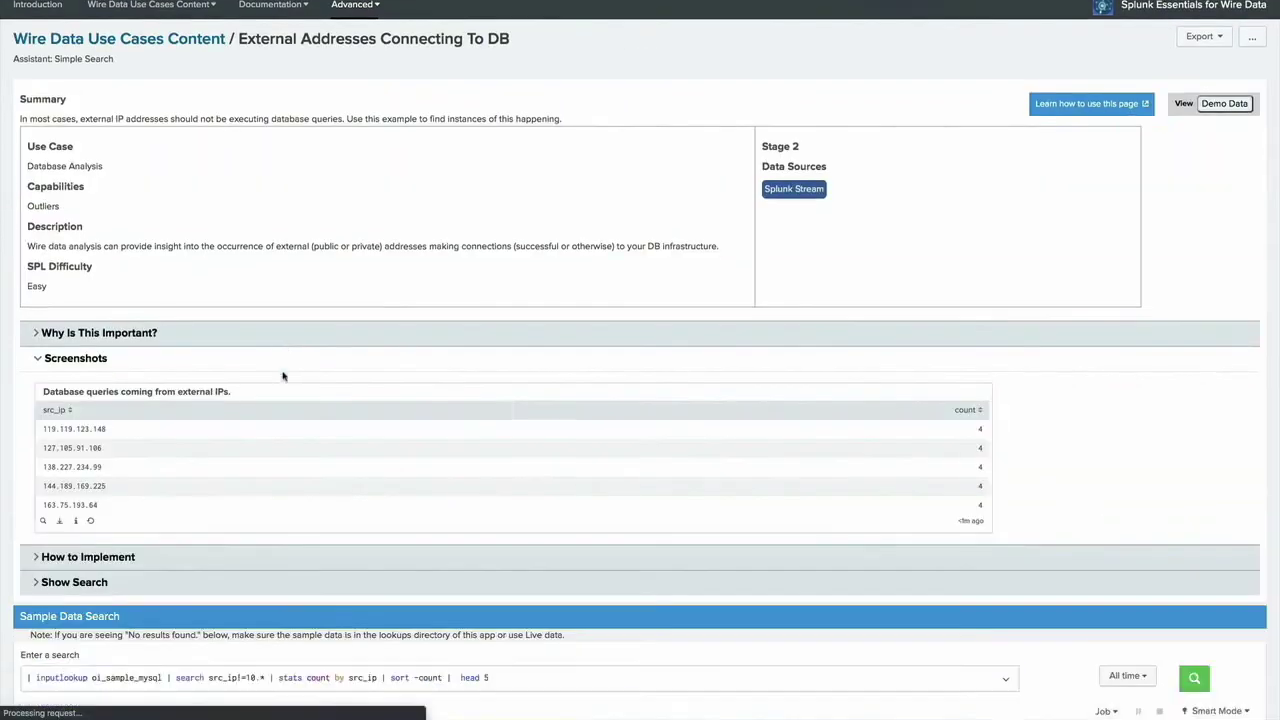
scroll(281, 374, down, 5)
drag(168, 406, 546, 408)
key(ctrl+c)
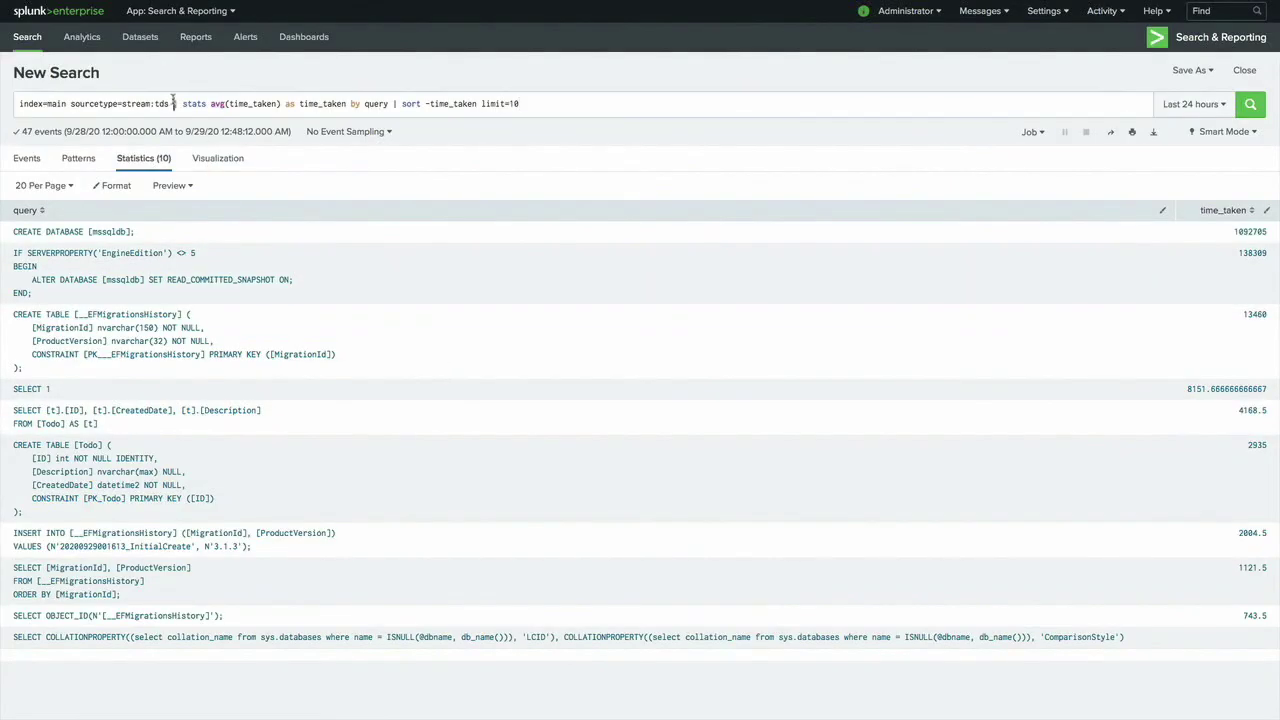
Swap in the copied source-IP count pipeline, remove the 'src_ip!=10.*' filter, and run it.
drag(174, 103, 636, 131)
key(ctrl+v)
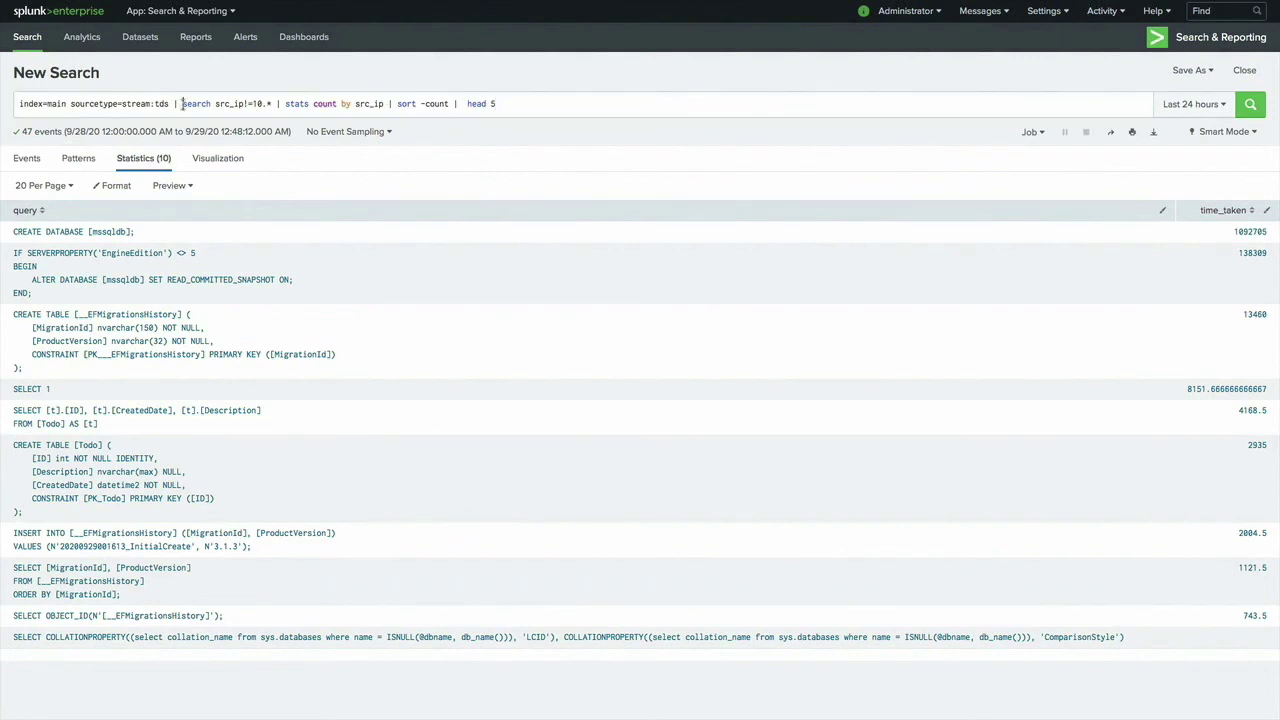
drag(181, 103, 277, 104)
key(BackSpace)
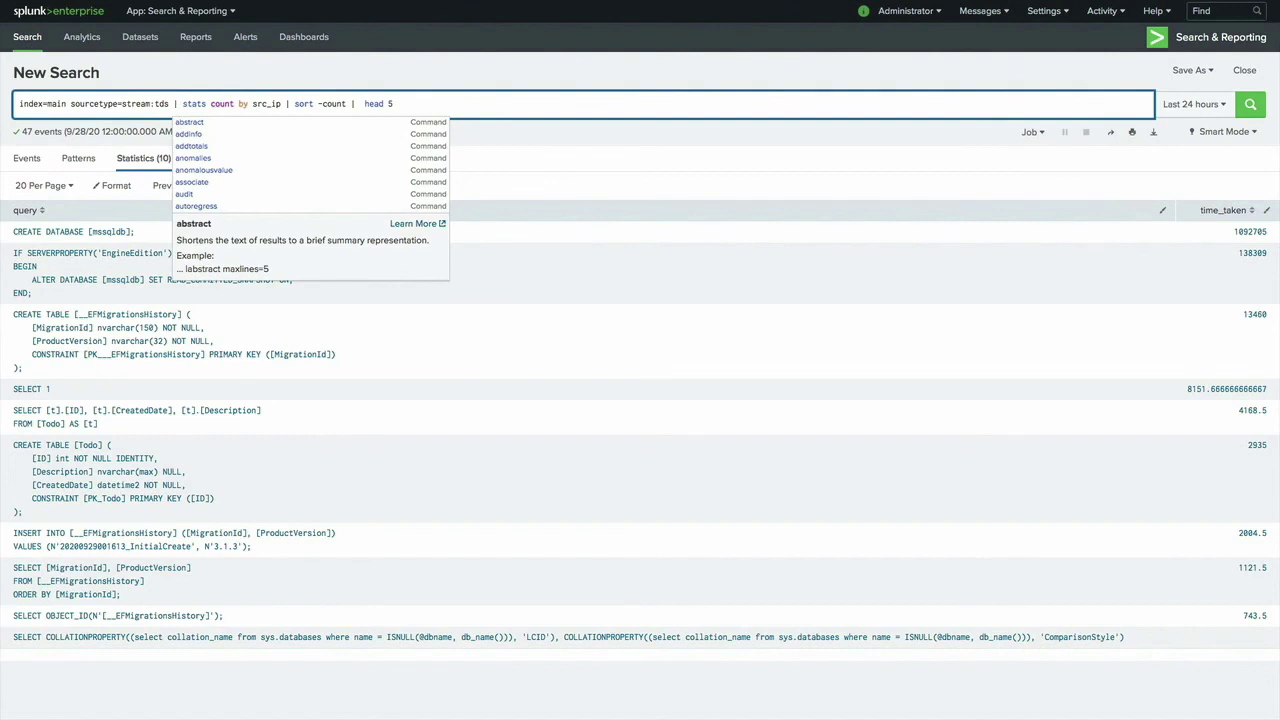
key(Return)
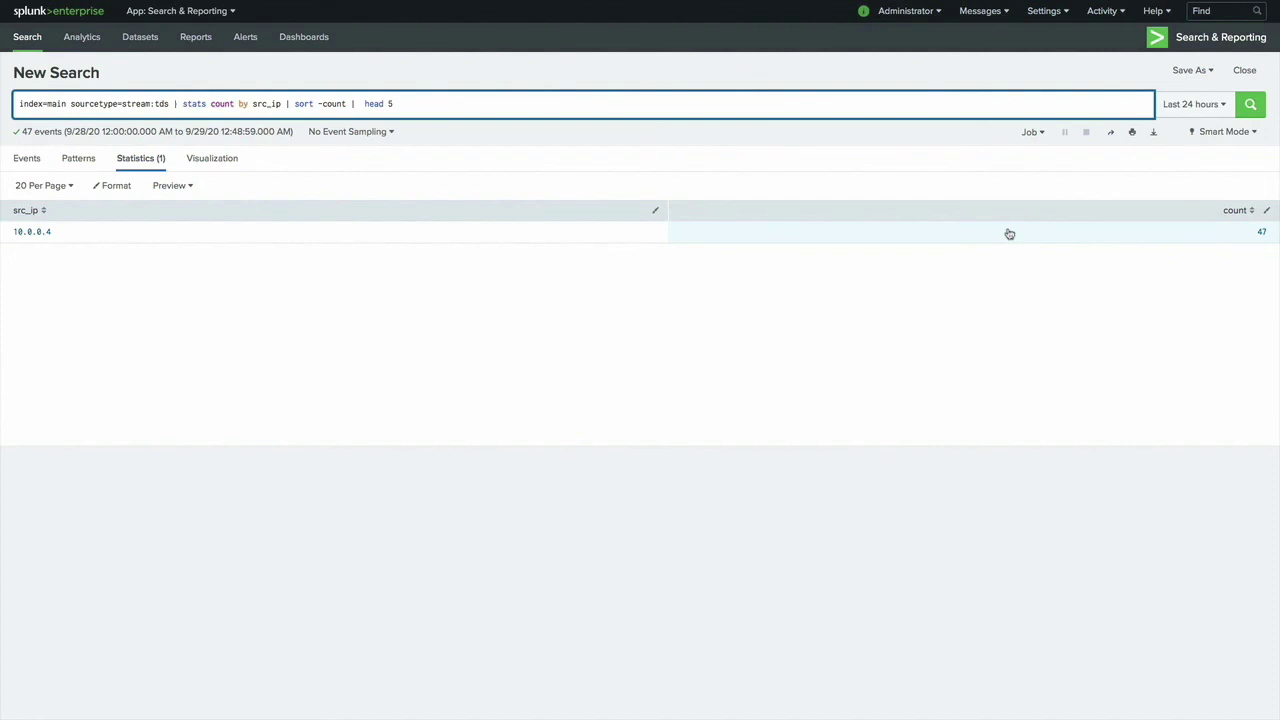
mouse_move(1021, 5)
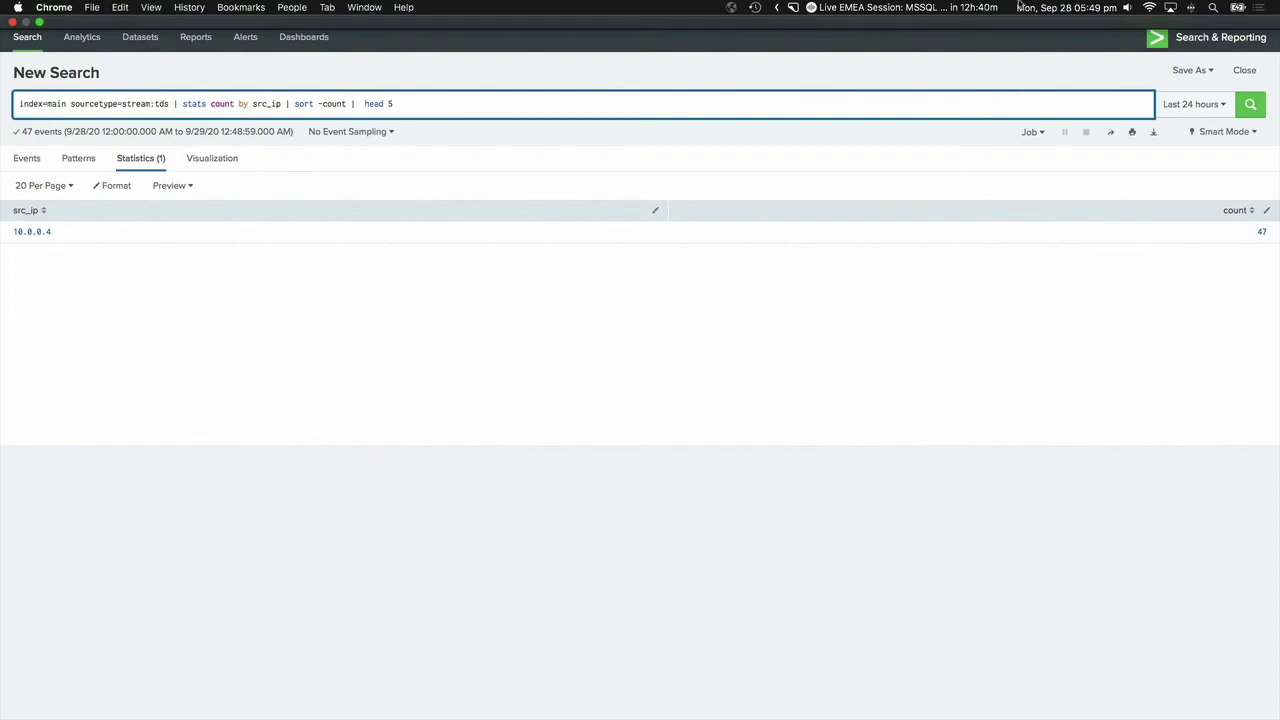